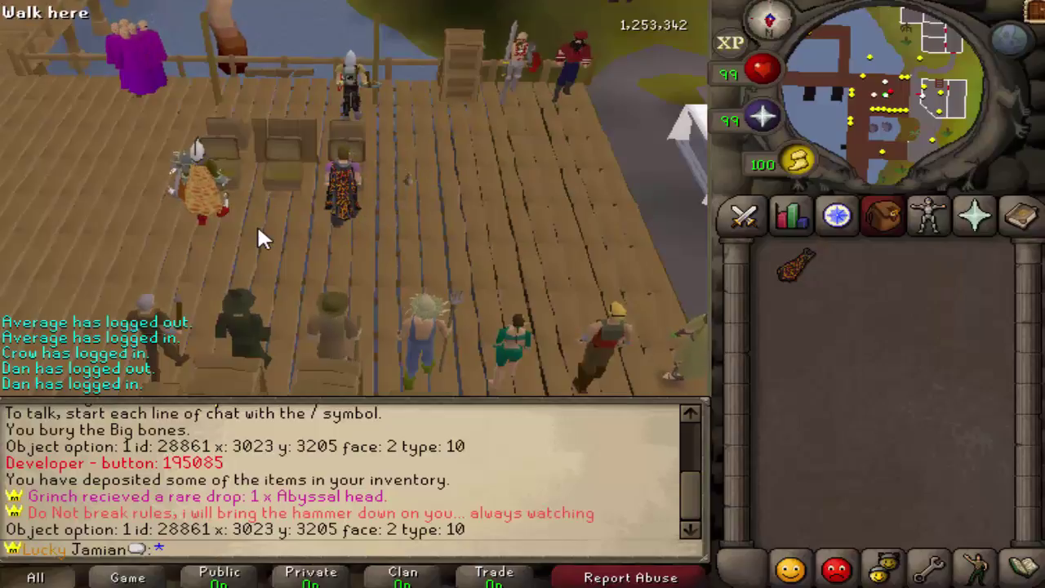
- Scroll through the Revival website to locate the Play Now! download link
key("Left")
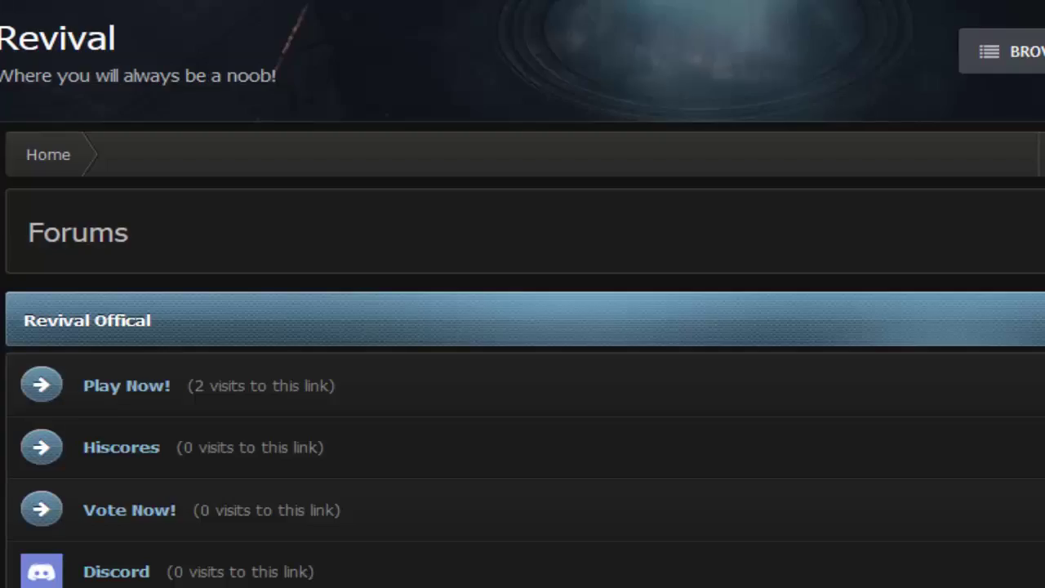
scroll(518, 372, "down", 10)
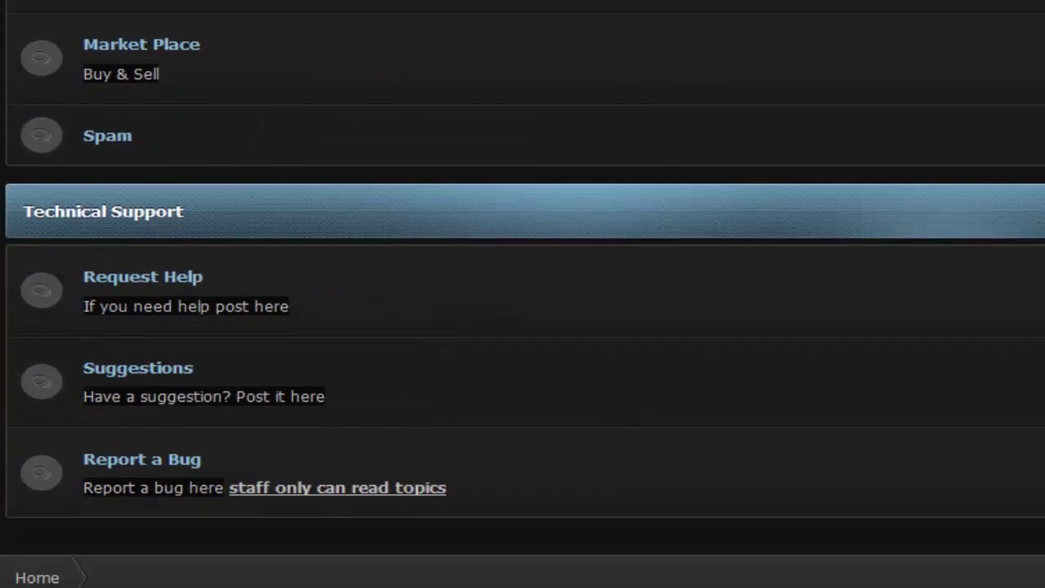
scroll(348, 324, "up", 10)
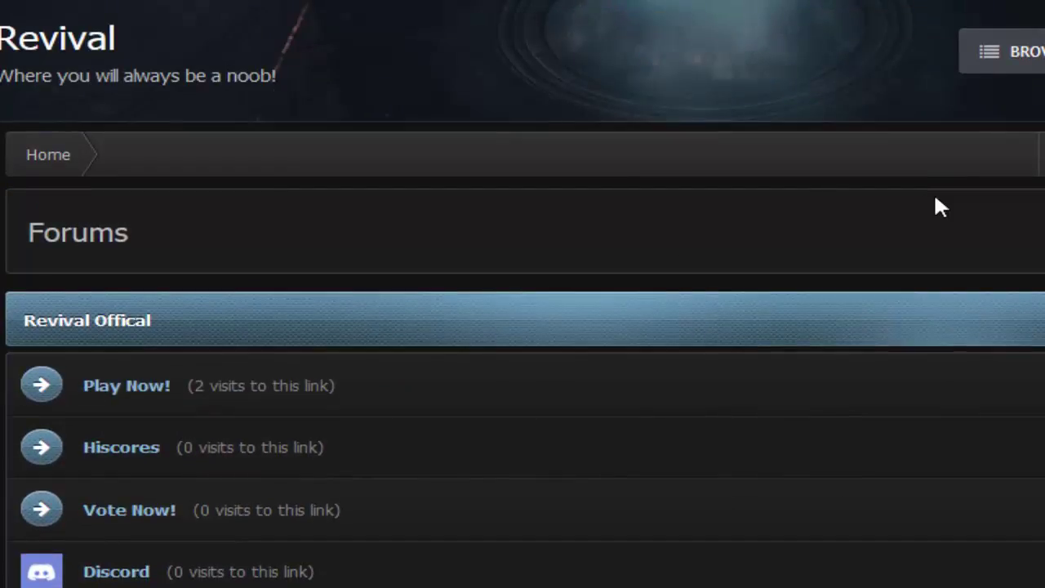
scroll(784, 264, "down", 5)
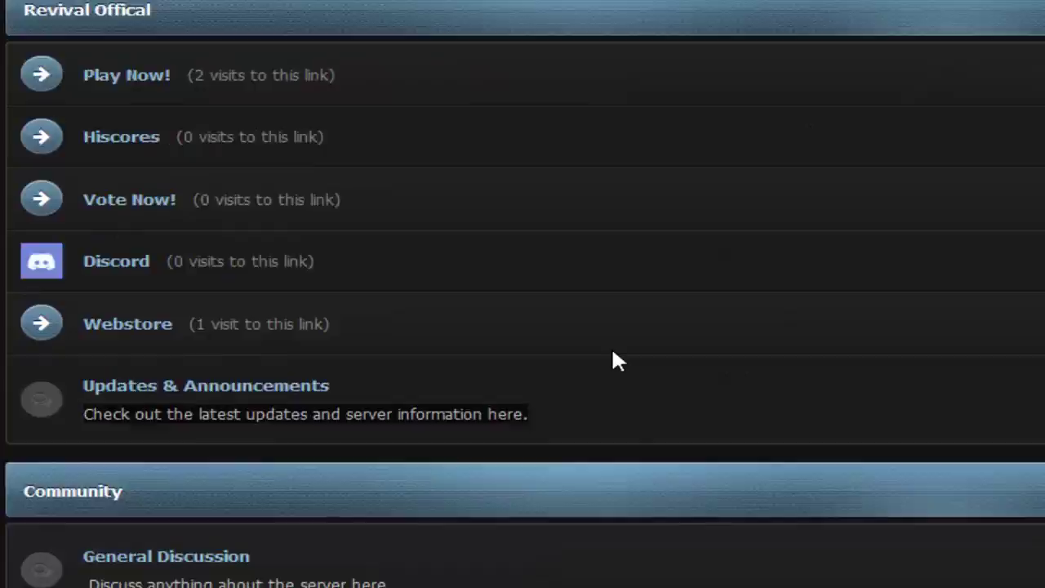
scroll(611, 359, "up", 5)
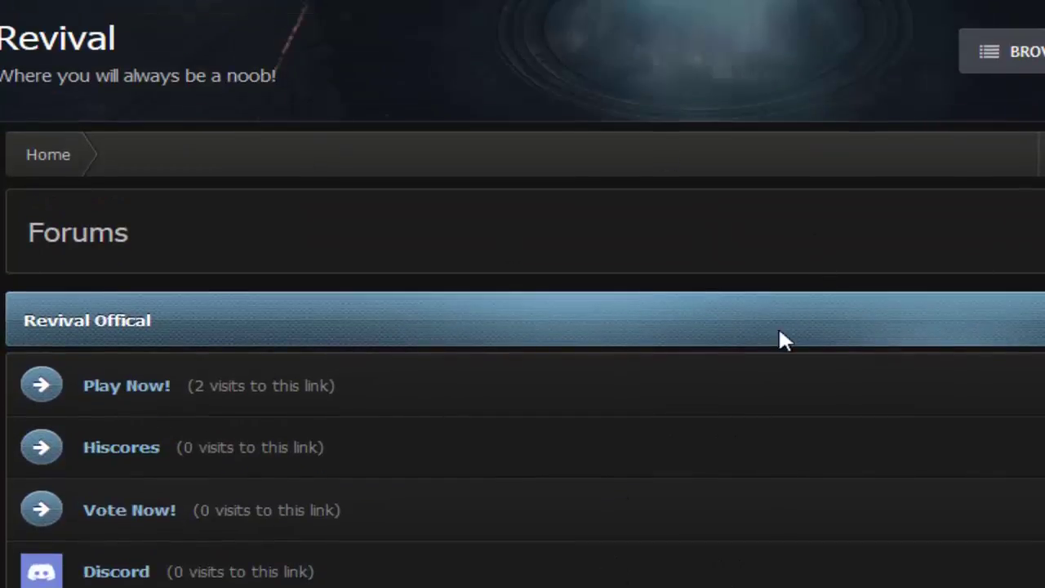
scroll(453, 278, "down", 5)
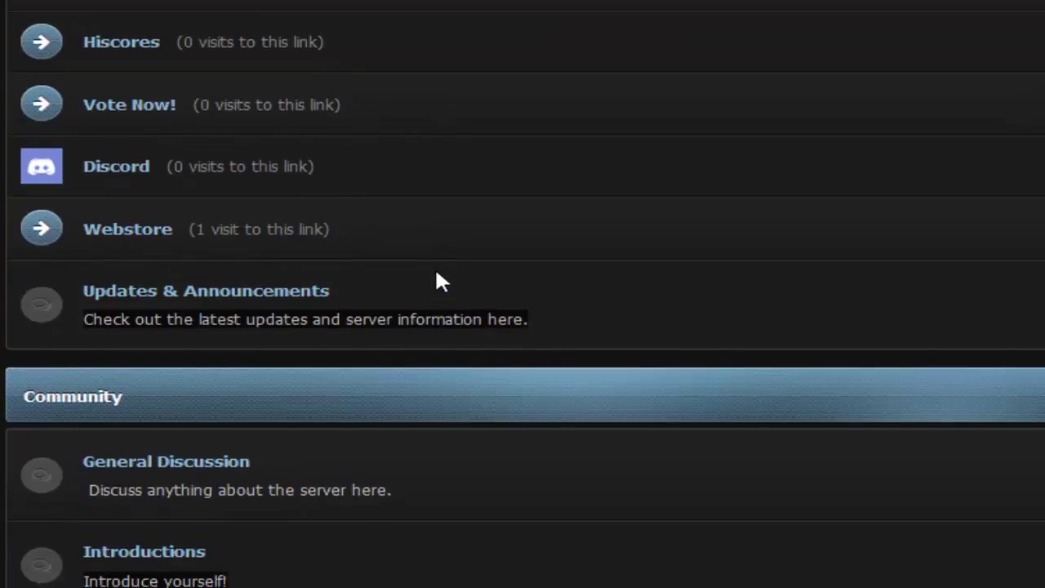
scroll(436, 283, "up", 1)
scroll(267, 201, "up", 1)
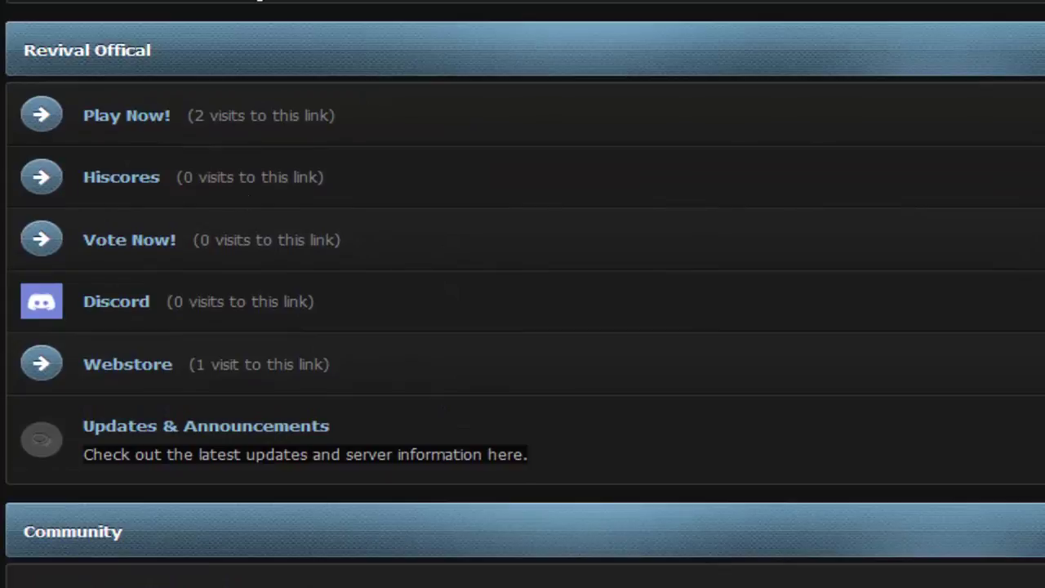
scroll(346, 236, "up", 2)
scroll(354, 286, "down", 2)
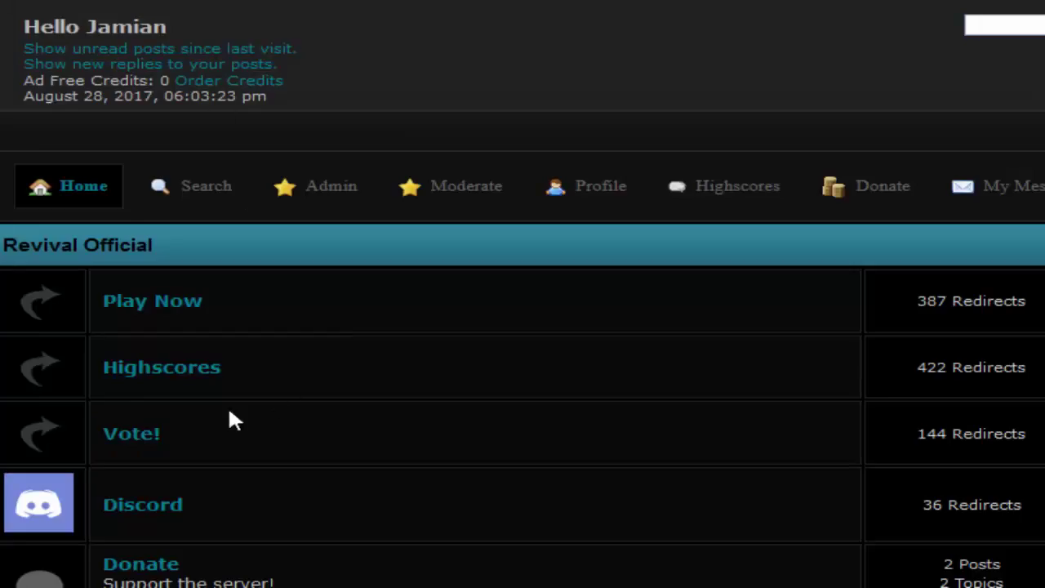
scroll(229, 420, "down", 3)
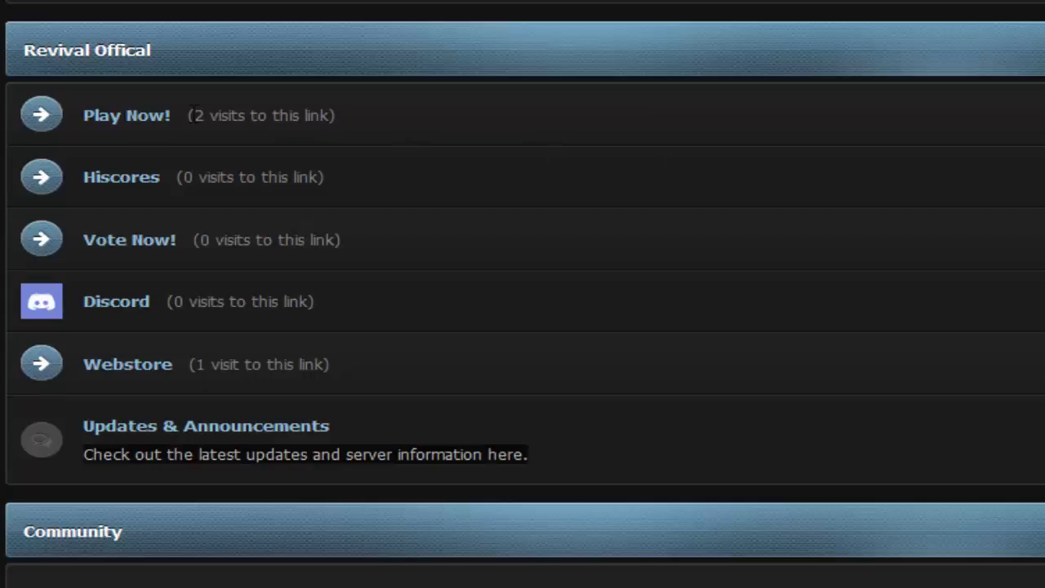
- Save RevivalV1.jar from Play Now! and select RevivalV1(1).jar in the Downloads folder
left_click(143, 116)
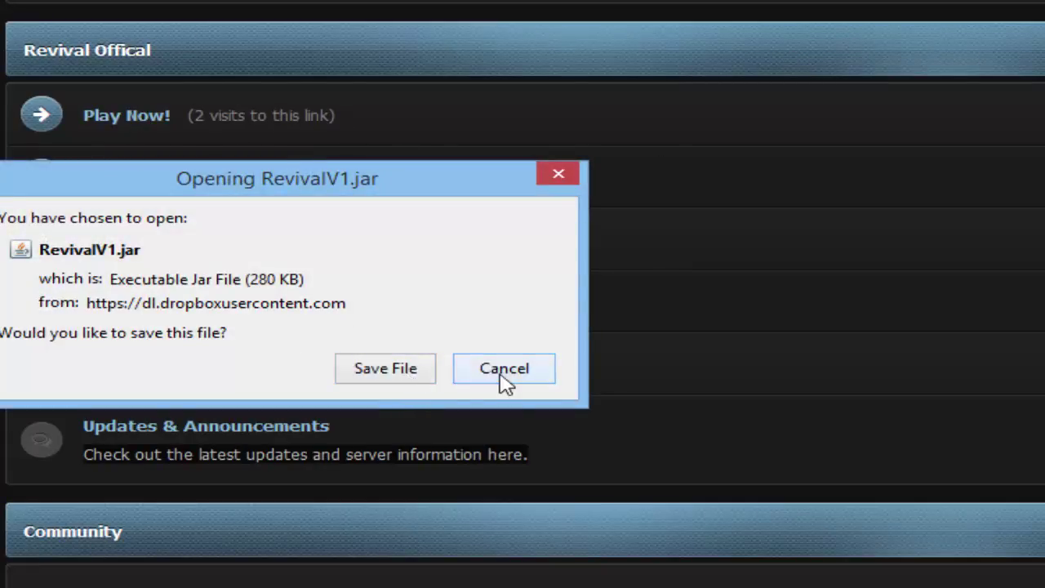
left_click(503, 374)
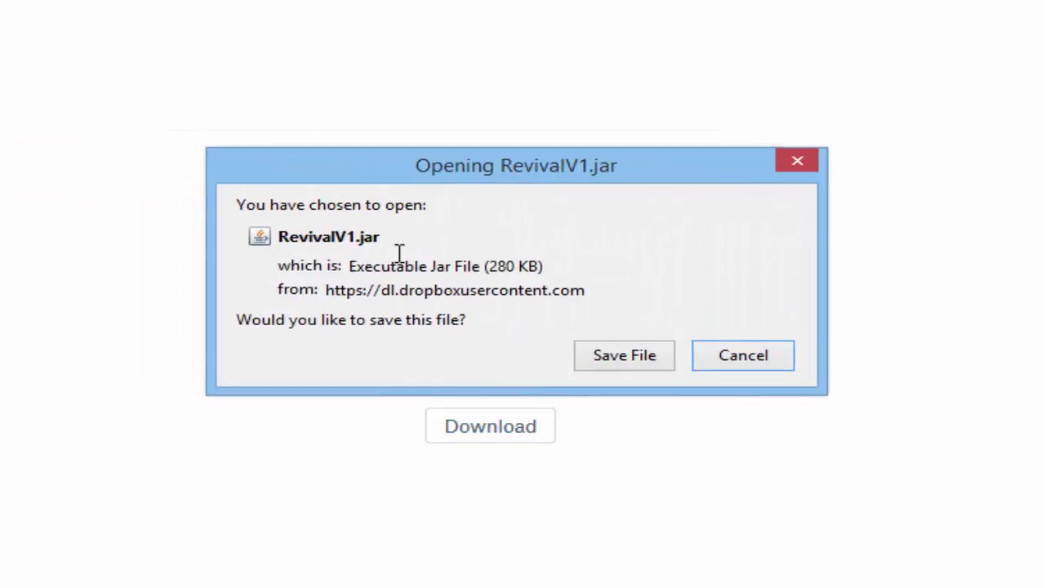
left_click(625, 364)
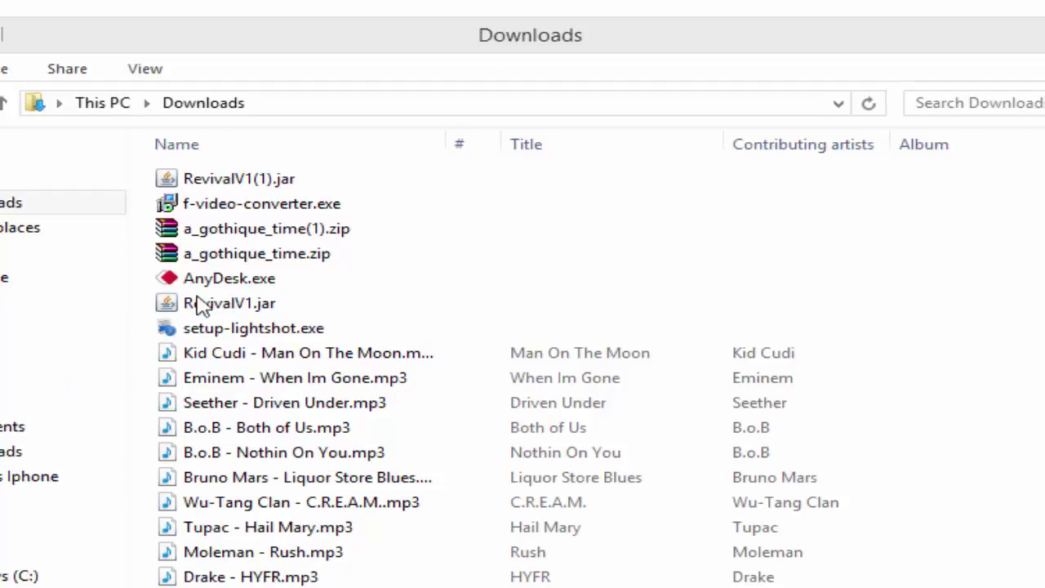
left_click(260, 176)
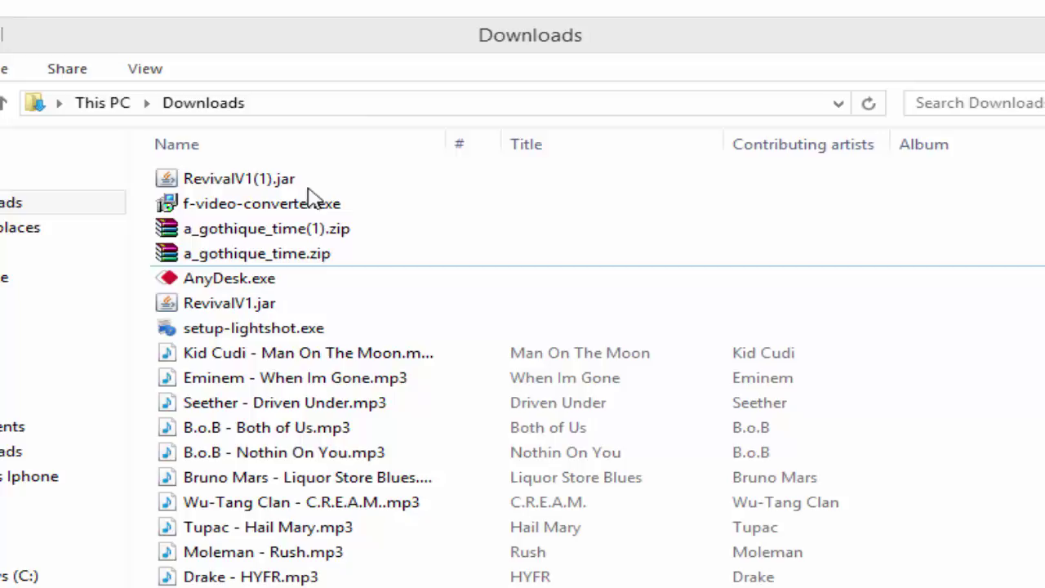
left_click(303, 190)
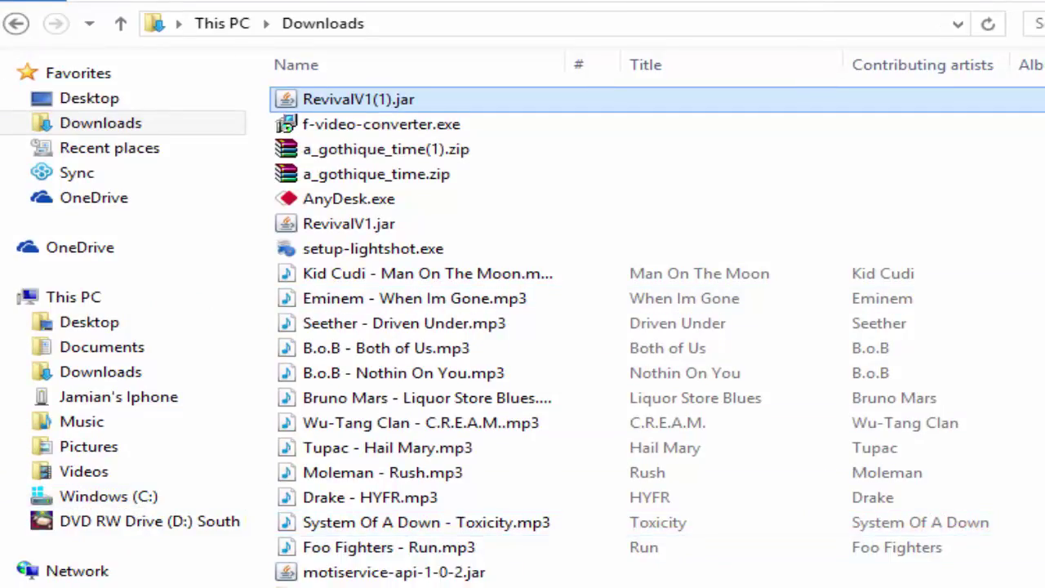
left_click(74, 521)
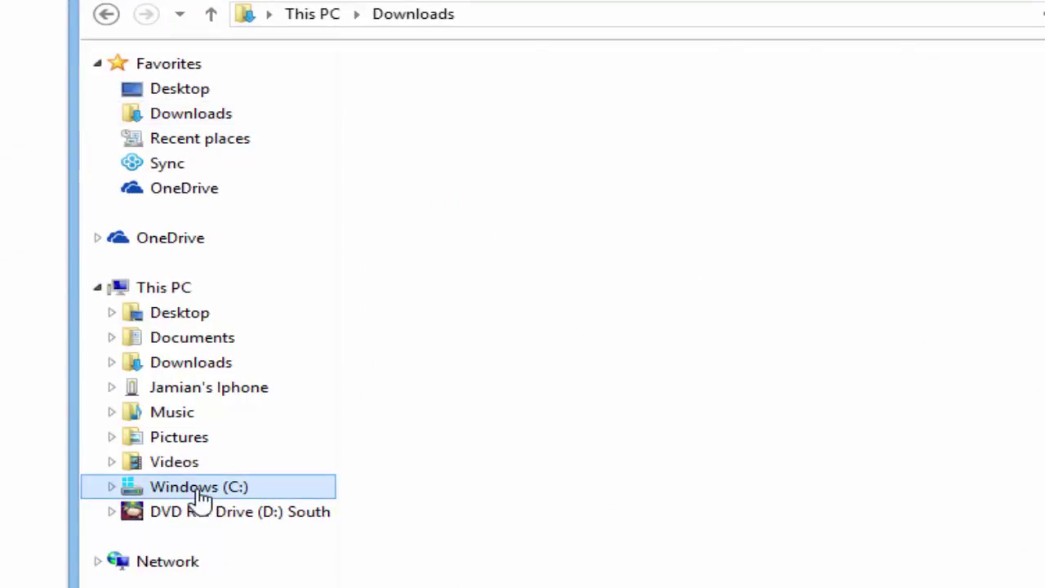
double_click(429, 184)
double_click(435, 102)
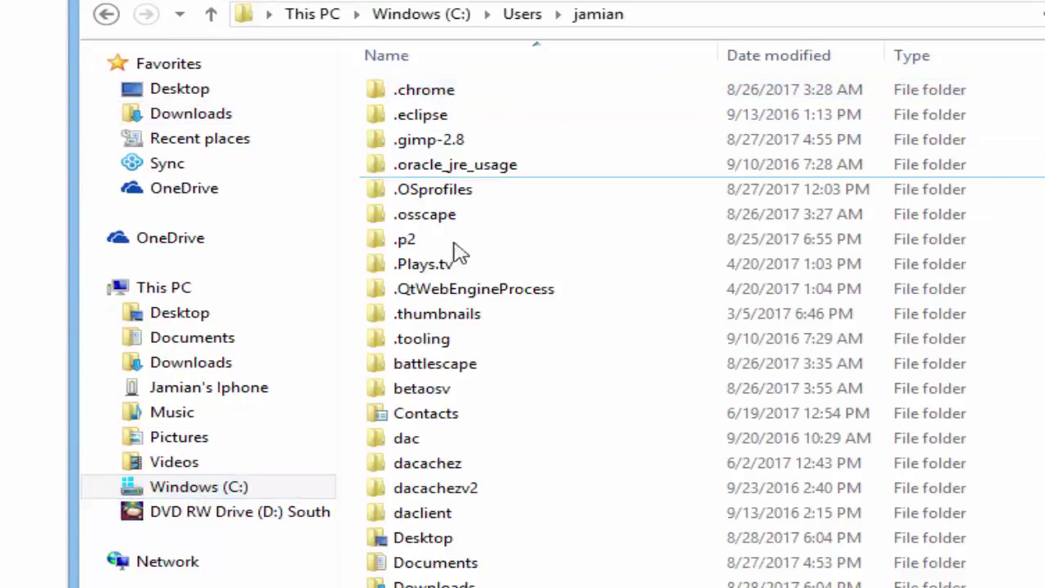
scroll(489, 408, "down", 10)
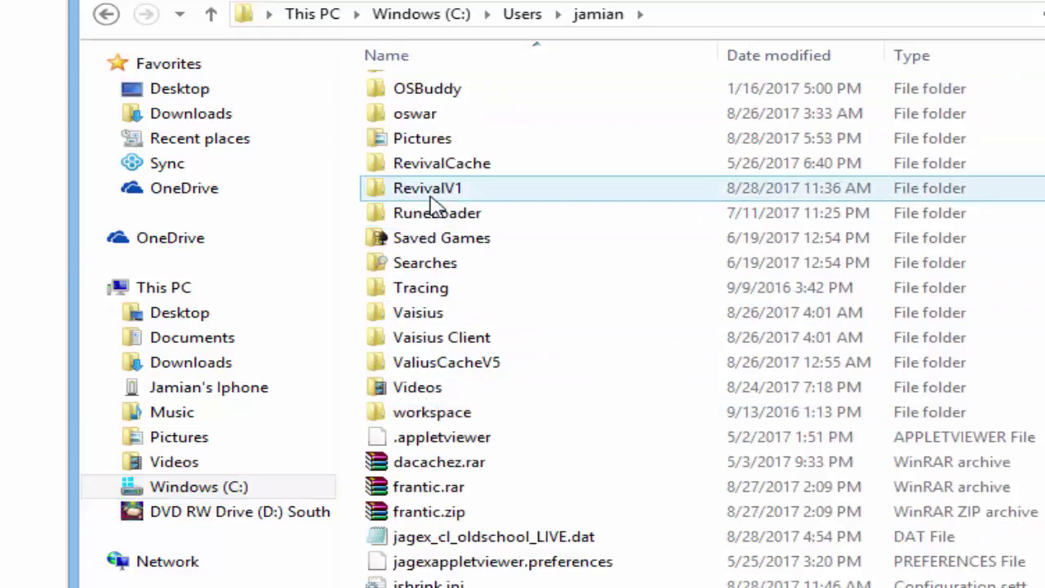
double_click(431, 200)
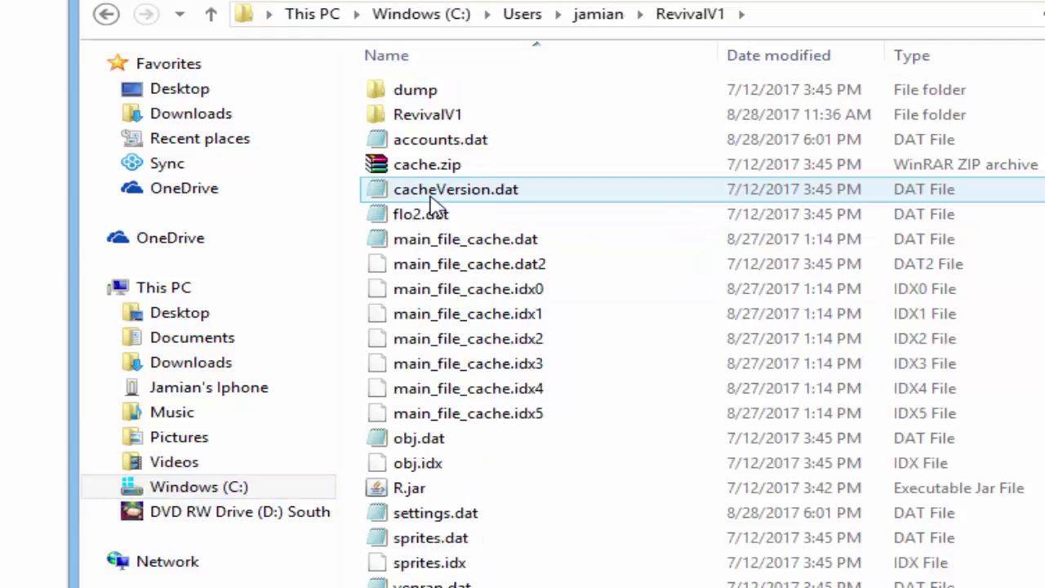
left_click(418, 18)
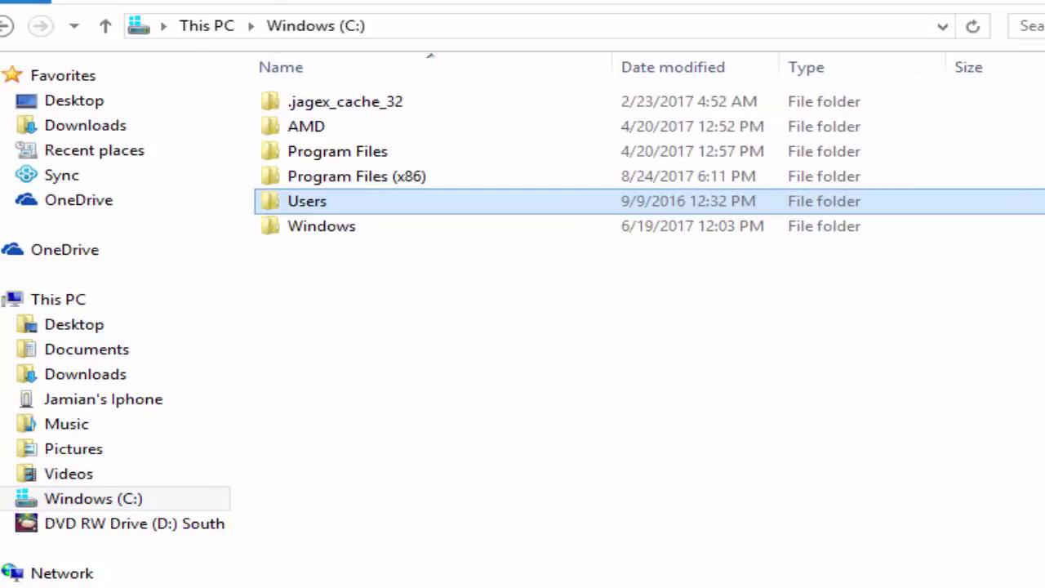
left_click(85, 373)
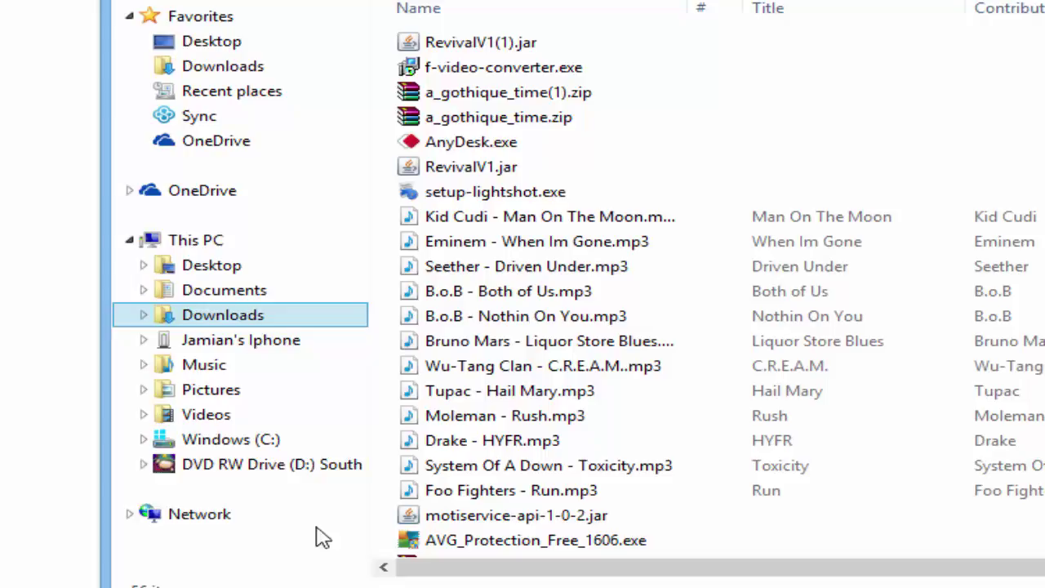
- Check C:\Program Files (x86)\Java, find it empty, and go back
left_click(32, 524)
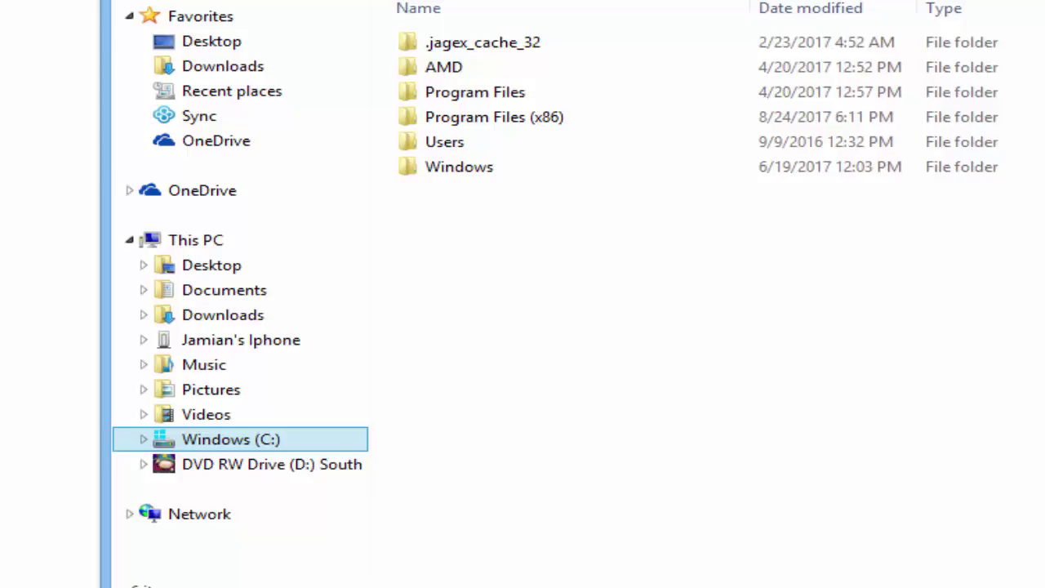
left_click(539, 99)
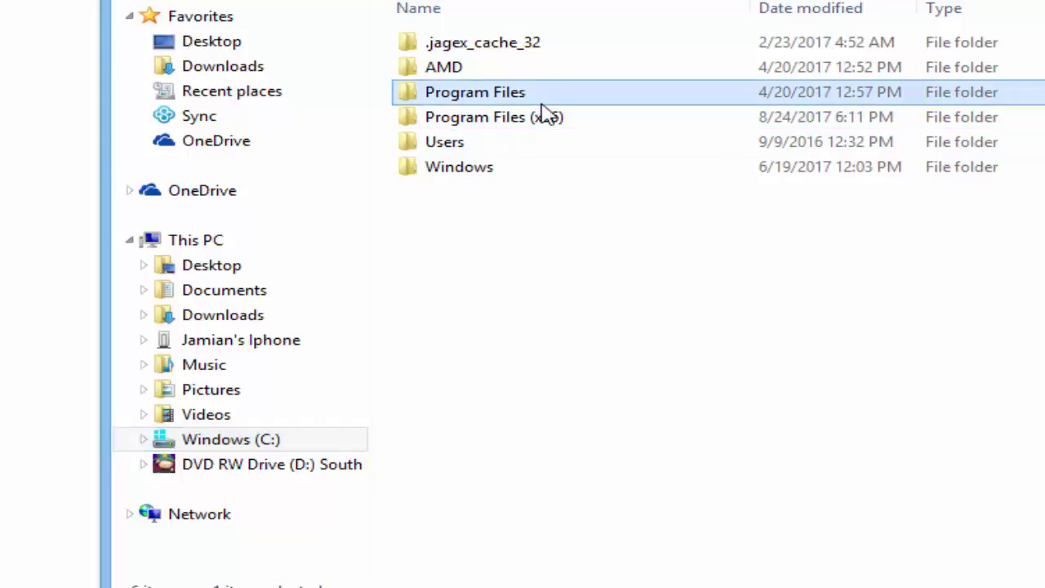
left_click(528, 122)
double_click(530, 130)
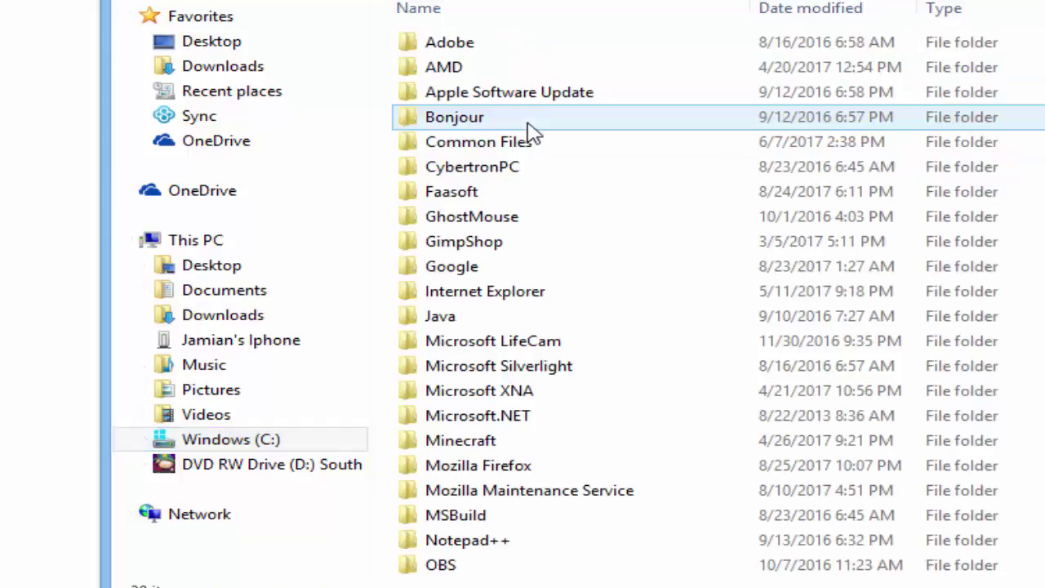
left_click(455, 321)
double_click(455, 321)
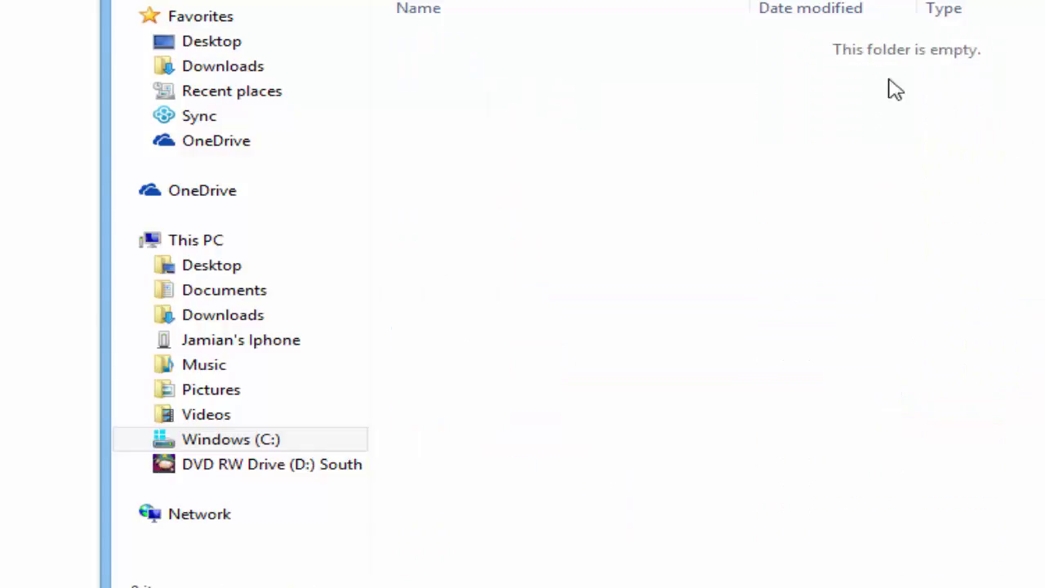
key("alt+Left")
key("alt+Left")
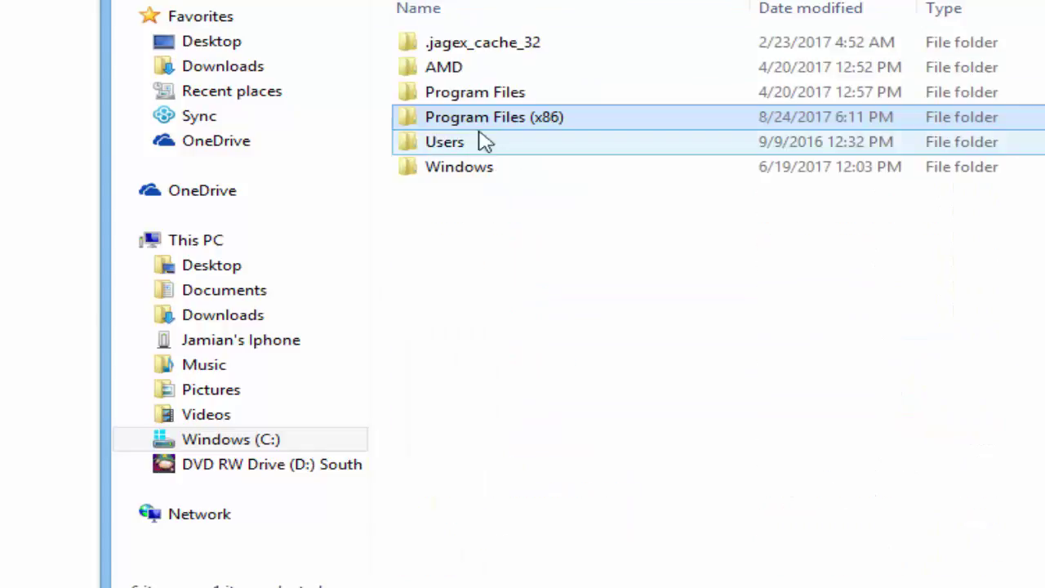
- Open C:\Program Files\Java to find jdk1.7.0_79 and jre1.8.0_101, then go to Documents
double_click(478, 91)
double_click(457, 269)
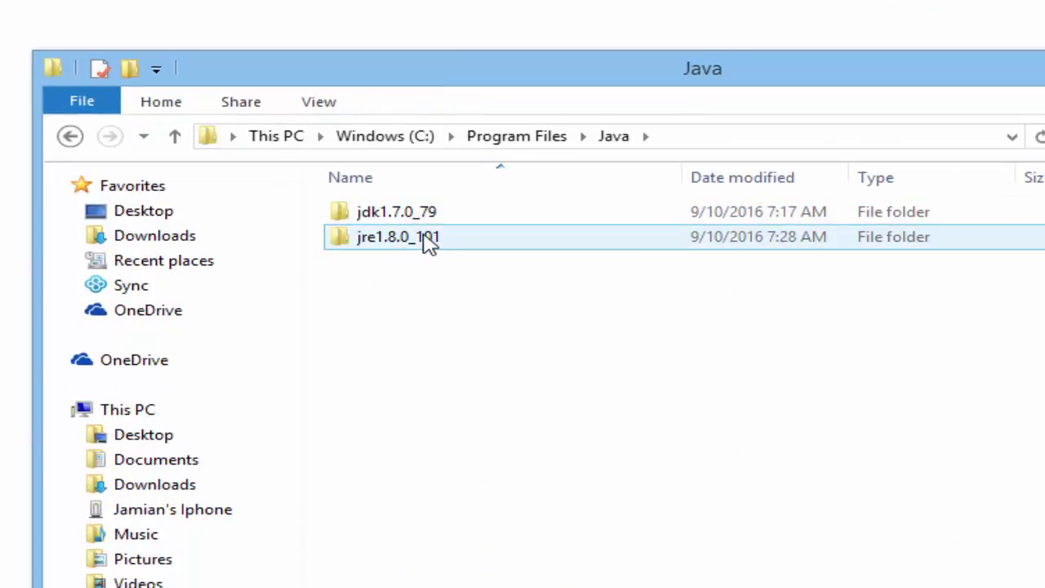
mouse_move(426, 243)
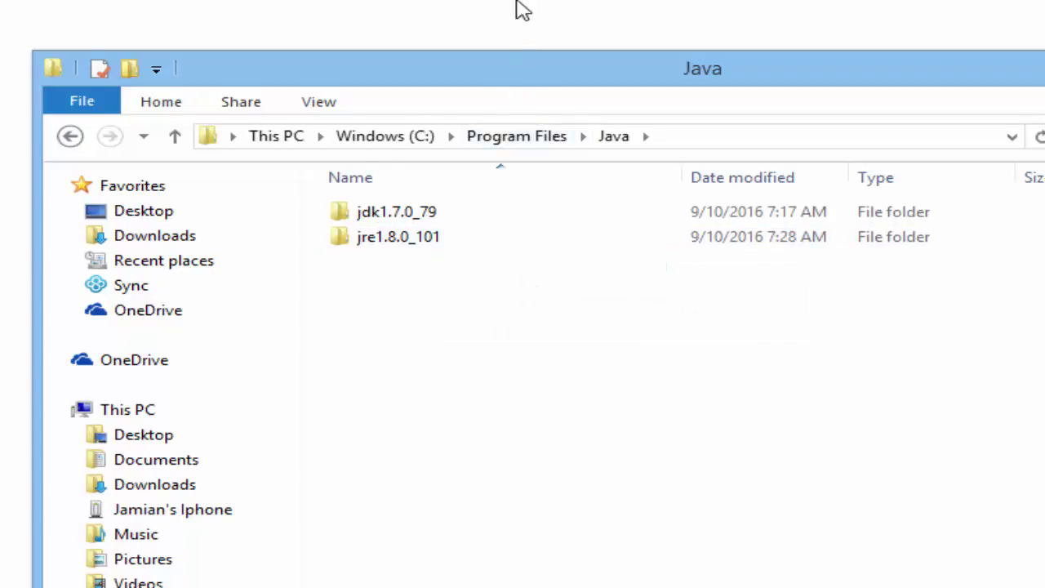
left_click(167, 333)
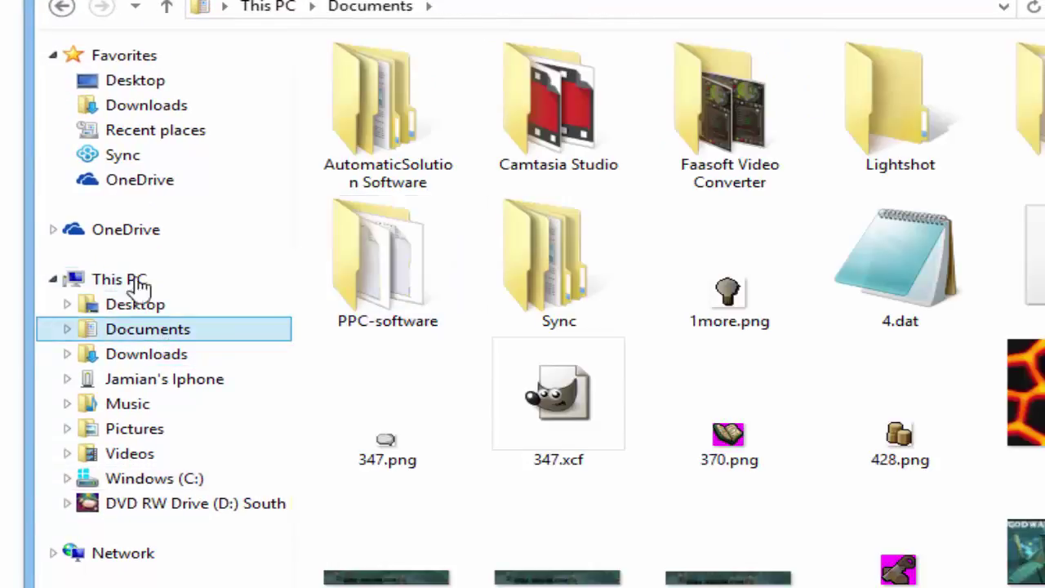
- In Downloads, bring up the context menu for RevivalV1(1).jar
left_click(163, 359)
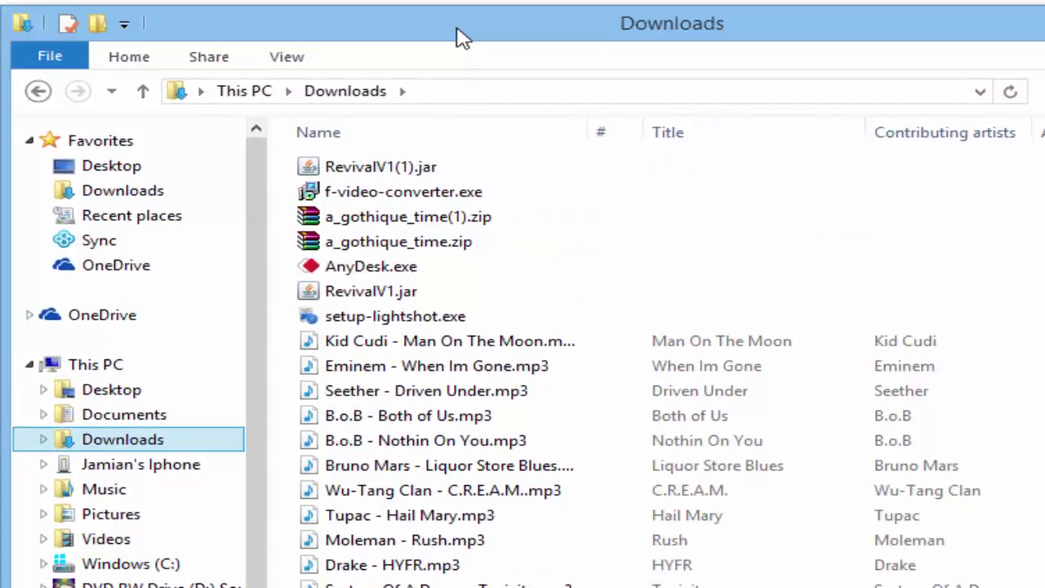
right_click(386, 175)
right_click(326, 178)
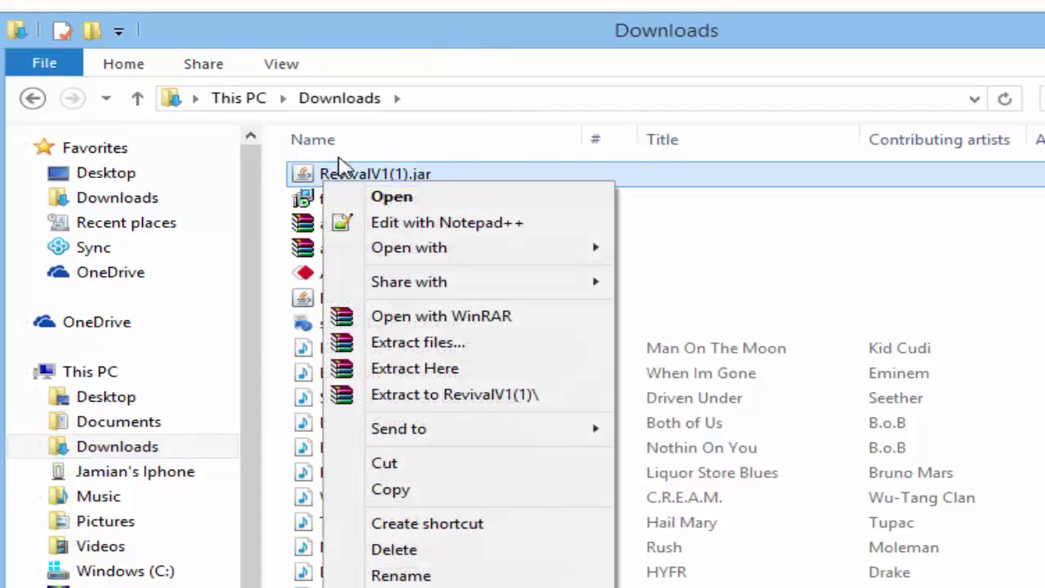
left_click(447, 102)
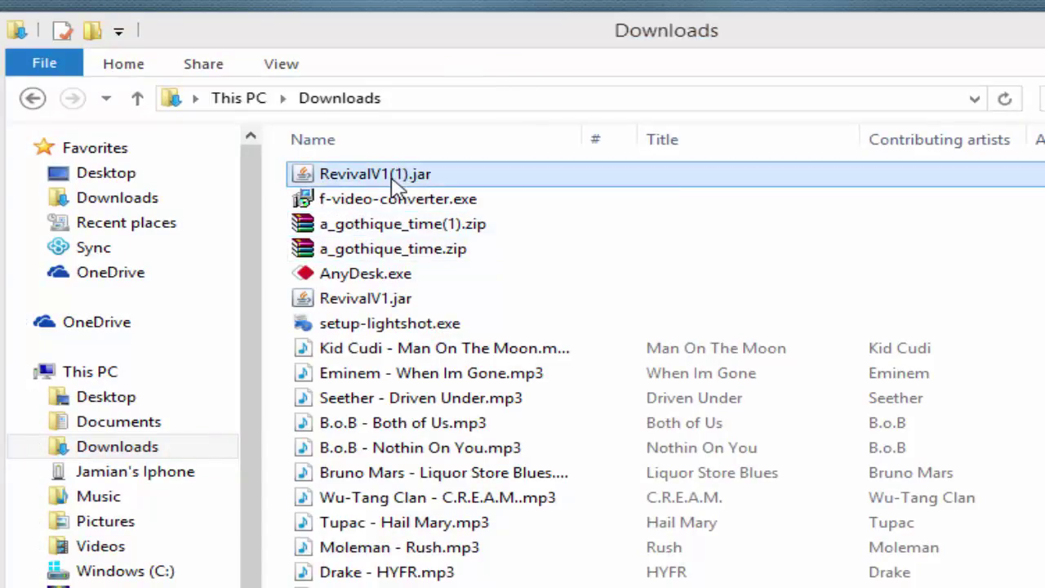
right_click(389, 177)
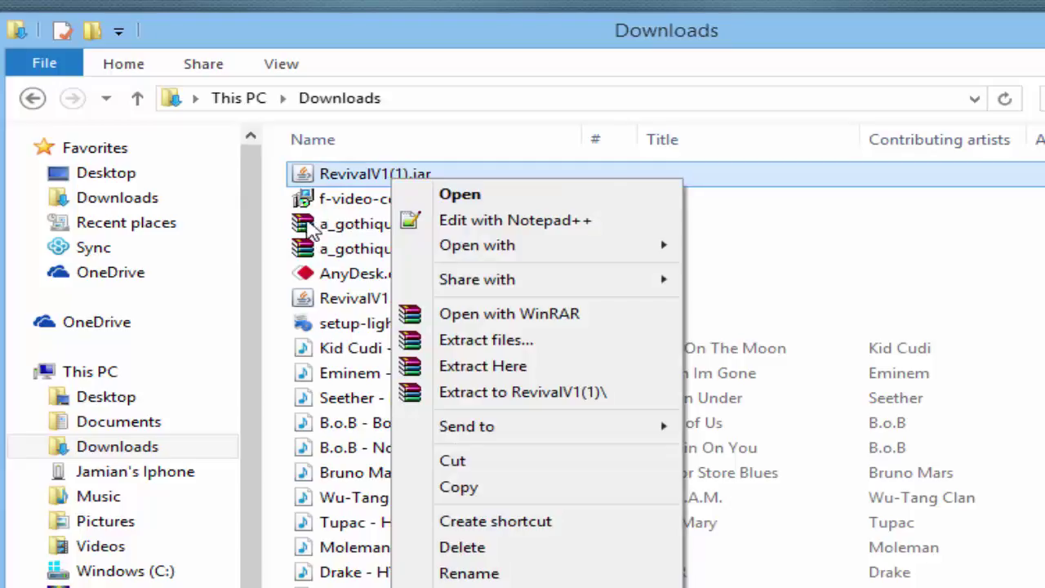
left_click(331, 182)
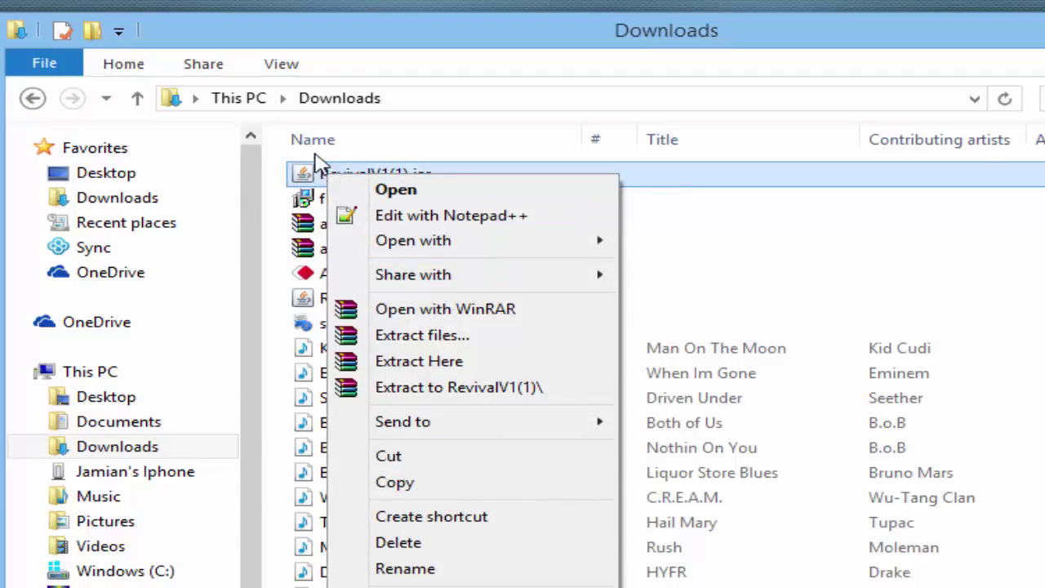
left_click(303, 175)
right_click(304, 175)
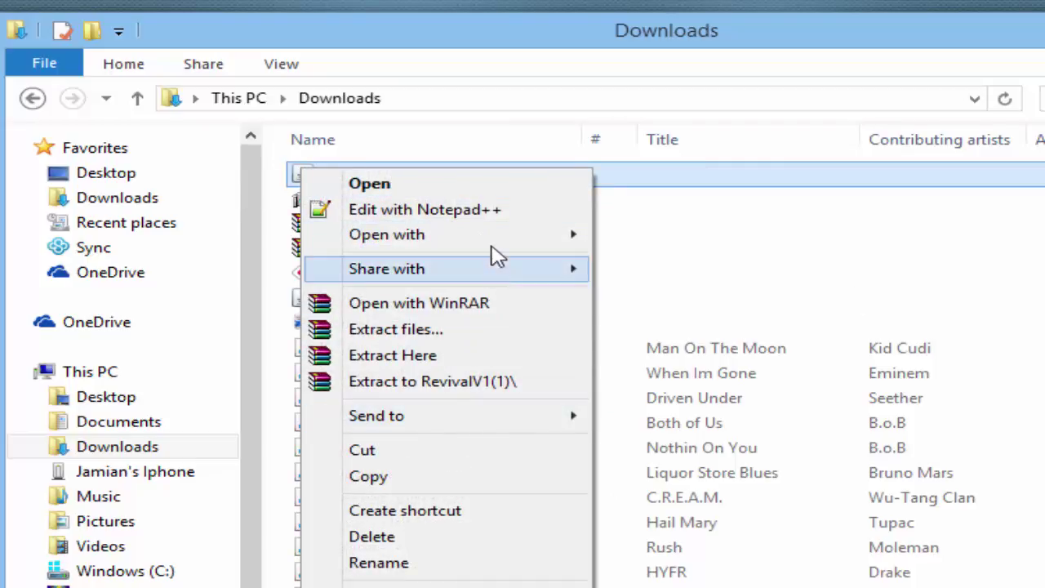
- Make Java(TM) Platform SE binary the default program for all .jar files
mouse_move(499, 251)
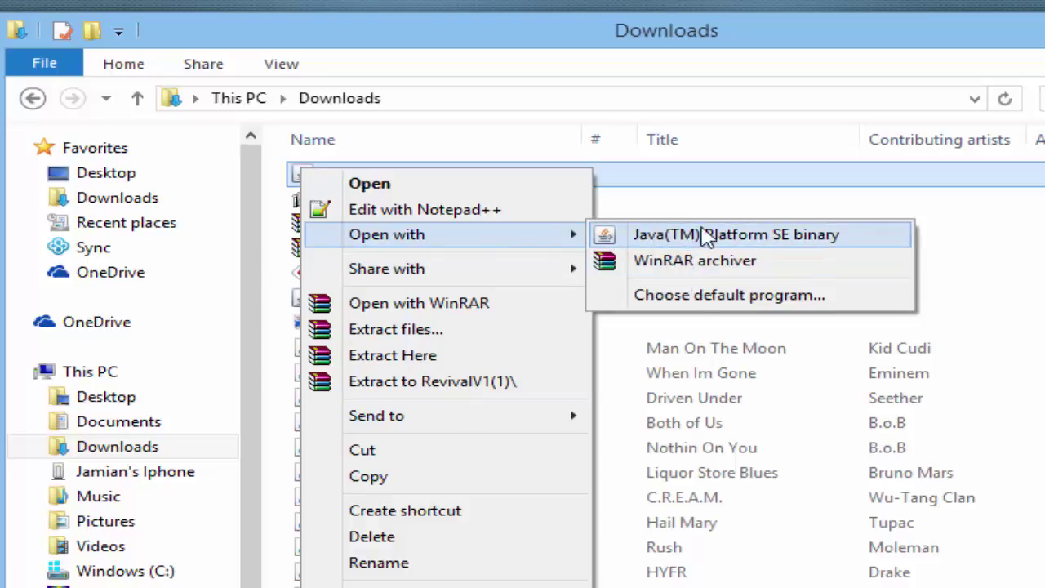
left_click(731, 295)
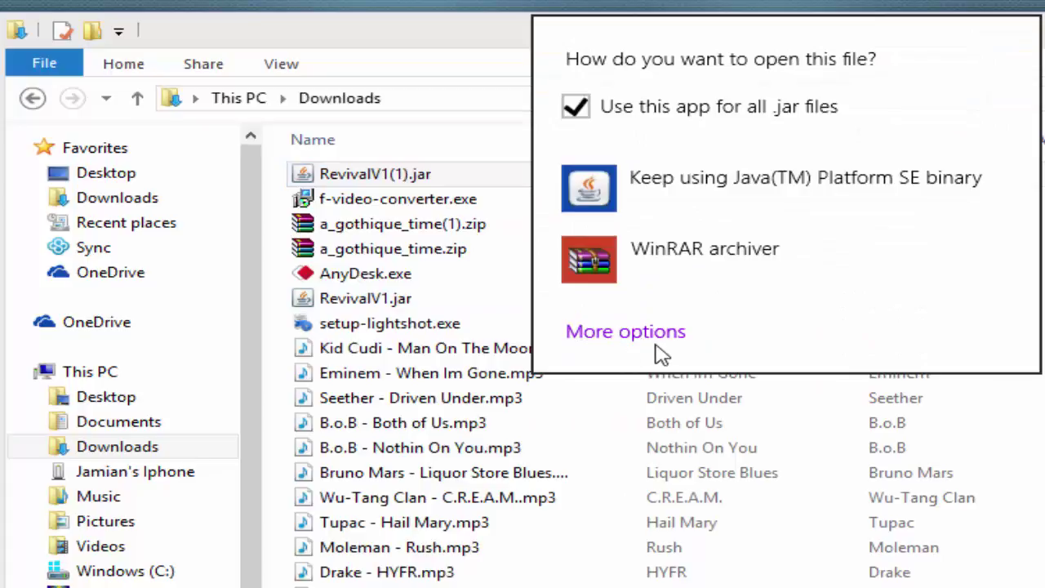
left_click(653, 339)
scroll(735, 277, "down", 8)
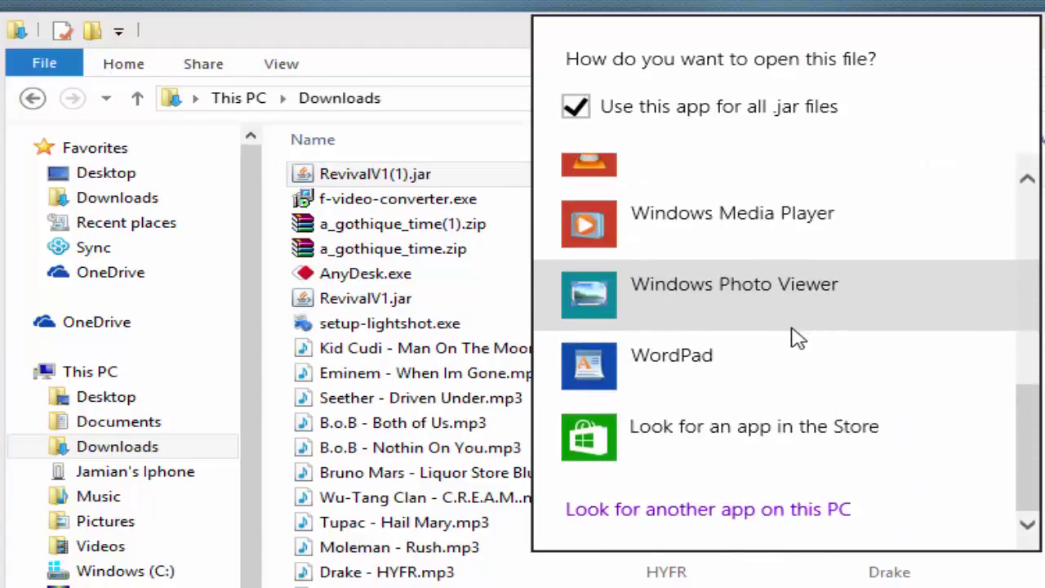
scroll(794, 384, "up", 5)
scroll(793, 426, "up", 3)
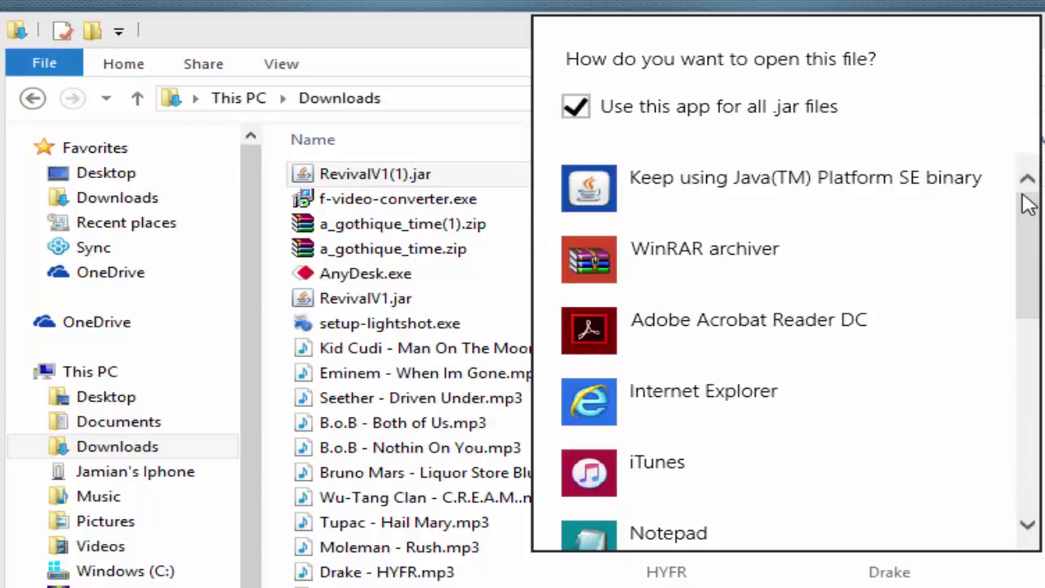
left_click(658, 205)
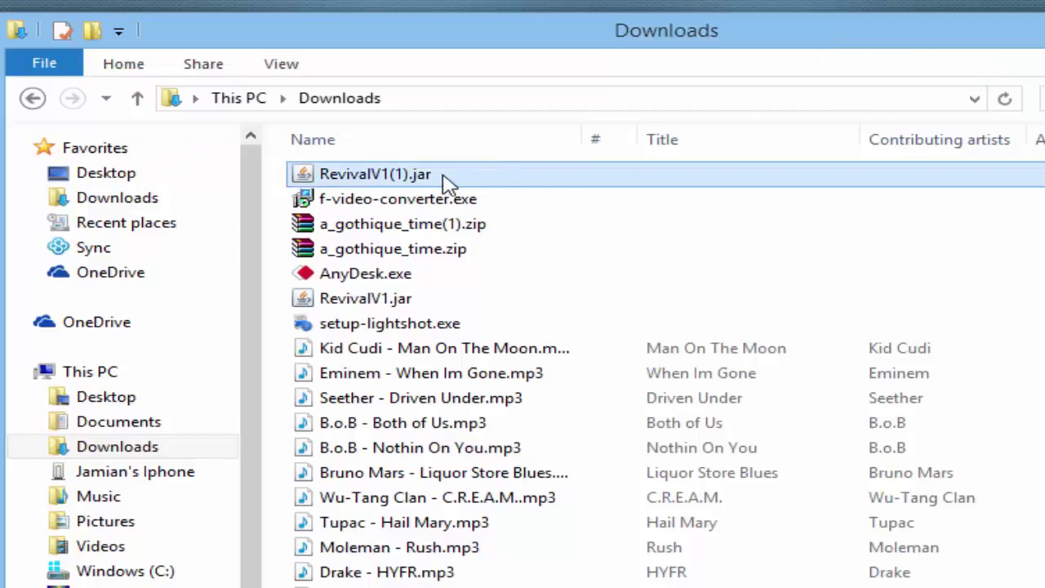
- For RevivalV1(1).jar, choose a new default program and look for another app on this PC
right_click(443, 175)
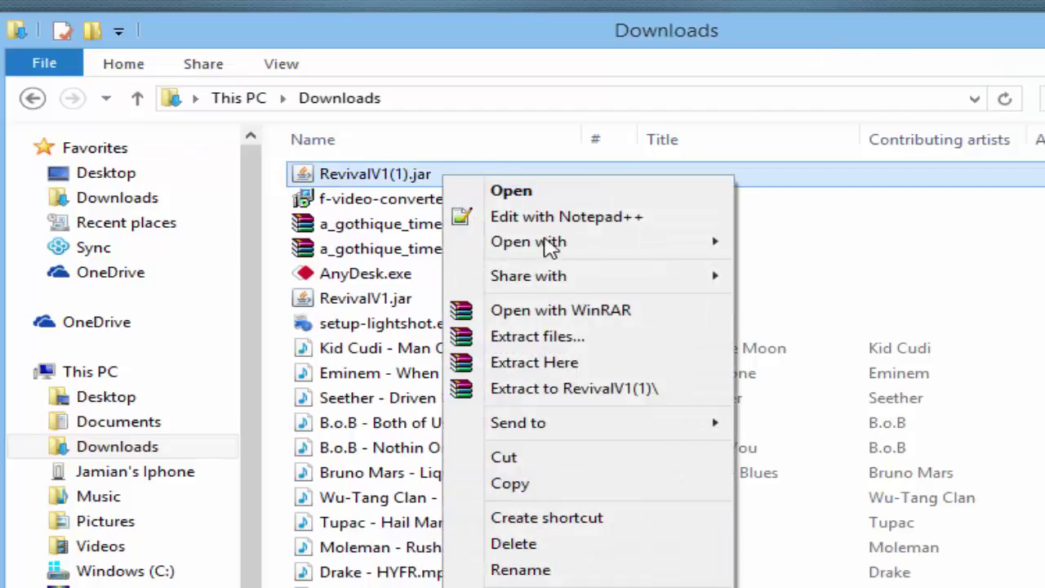
mouse_move(564, 243)
left_click(893, 304)
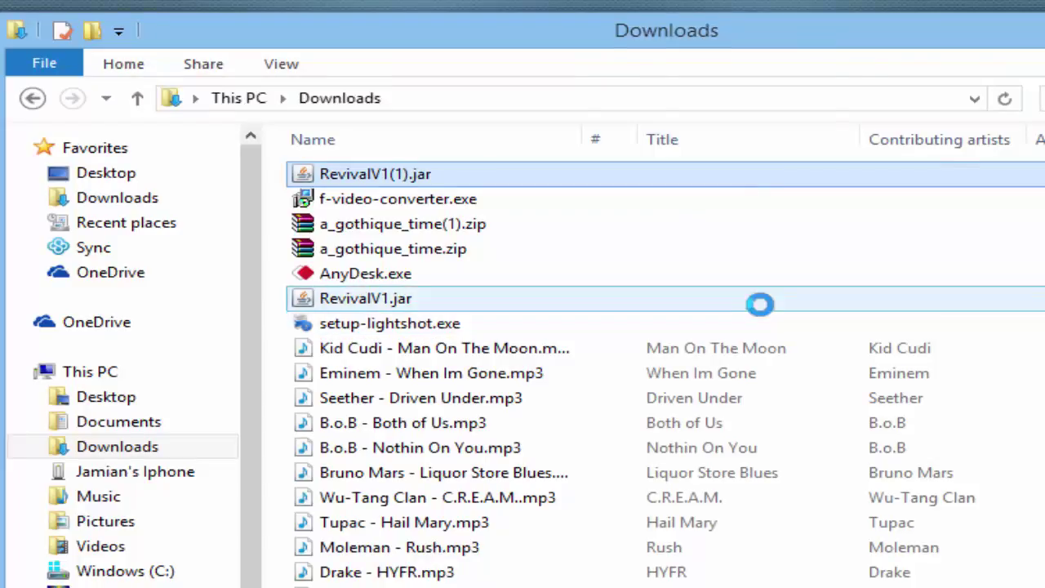
left_click(653, 332)
scroll(742, 367, "down", 6)
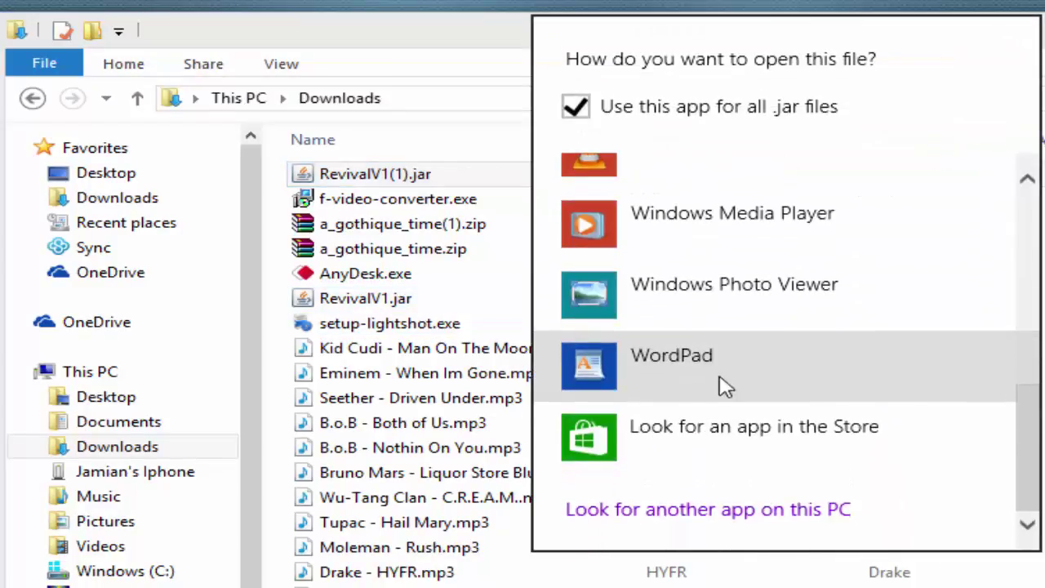
left_click(692, 511)
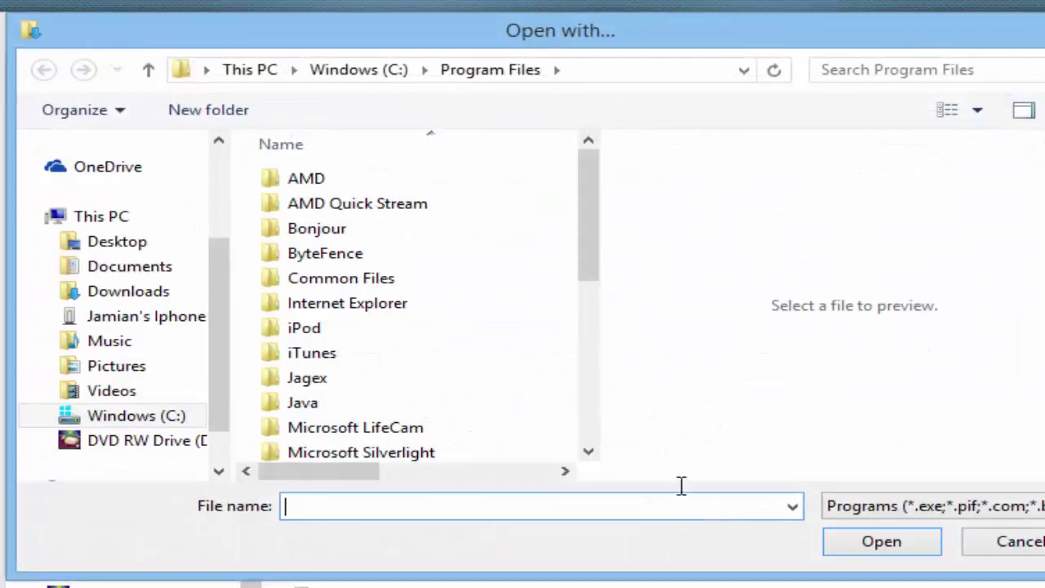
- Browse to Java\jre1.8.0_101\bin and pick java.exe as the .jar program
left_click_drag(549, 38, 776, 31)
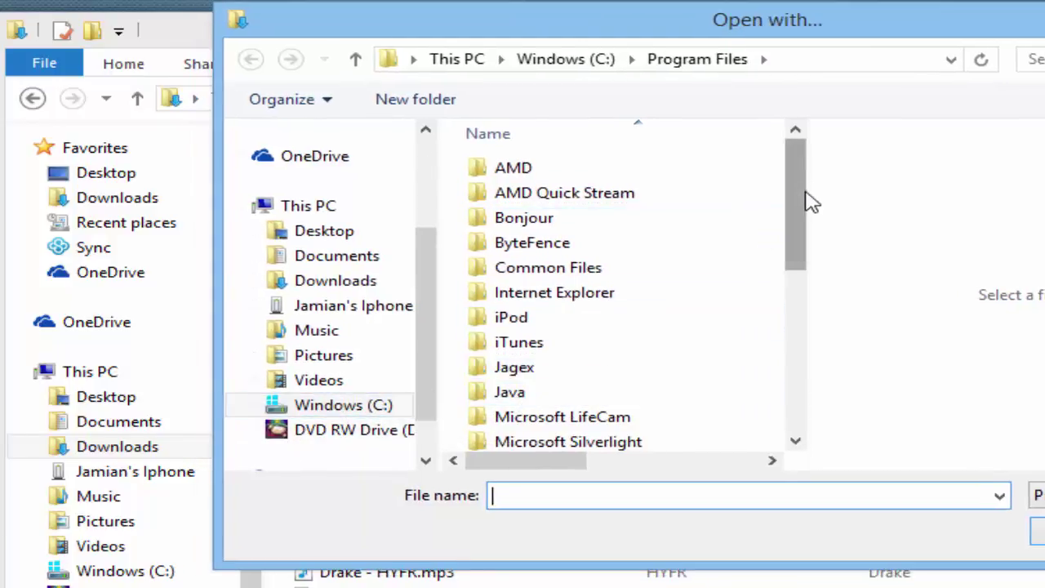
scroll(810, 202, "down", 1)
left_click(506, 357)
double_click(512, 368)
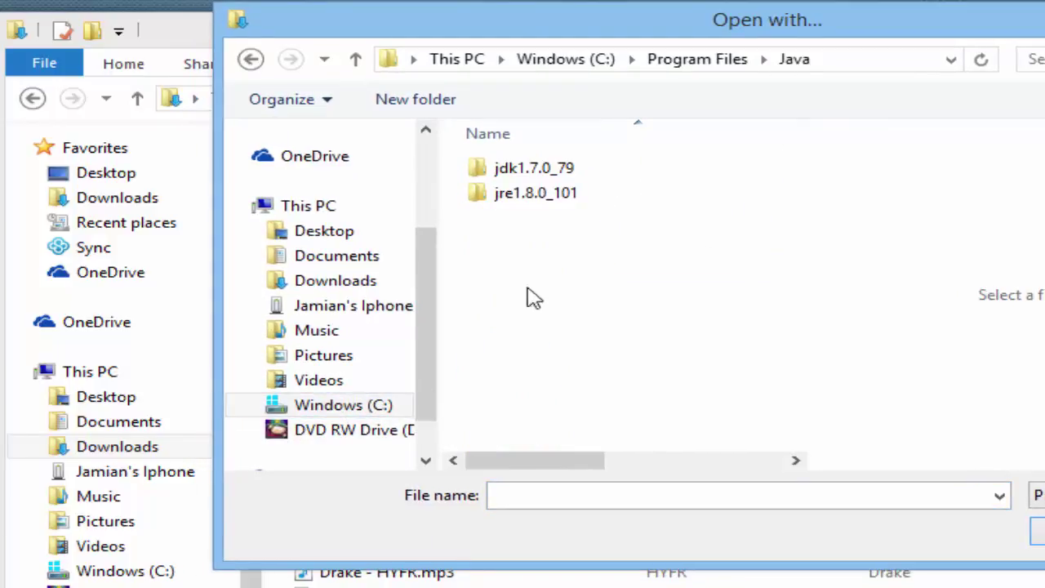
double_click(566, 201)
left_click(520, 175)
double_click(520, 176)
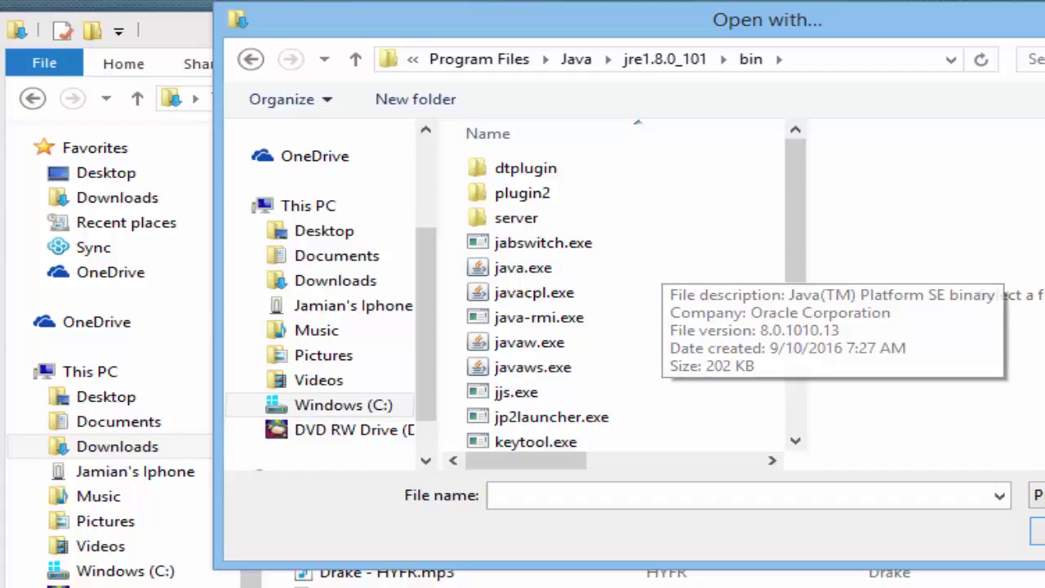
double_click(549, 274)
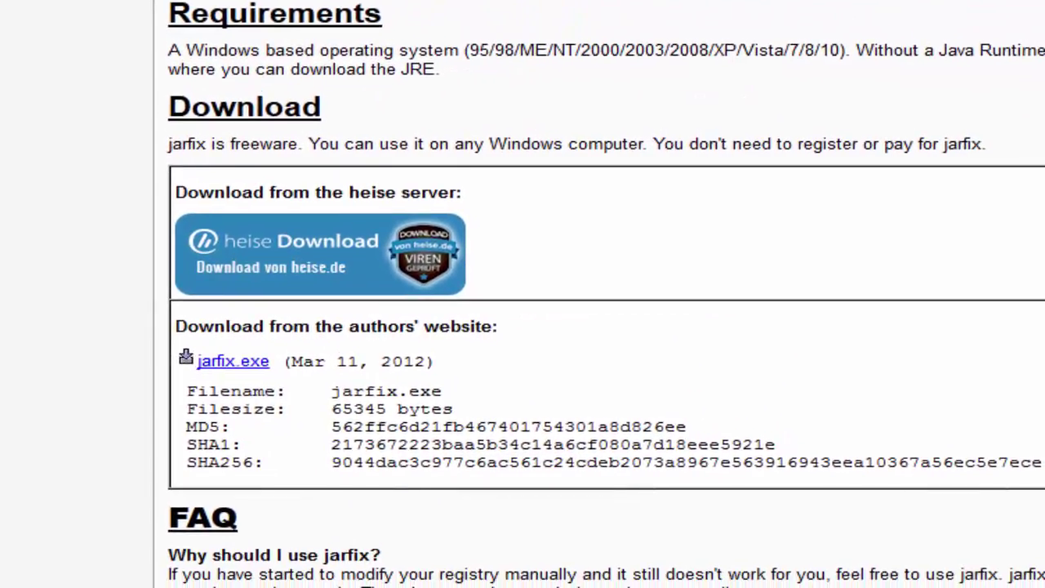
- Download jarfix.exe via Zum Download and the green Download button, choosing Save File
scroll(373, 237, "up", 2)
scroll(445, 245, "down", 15)
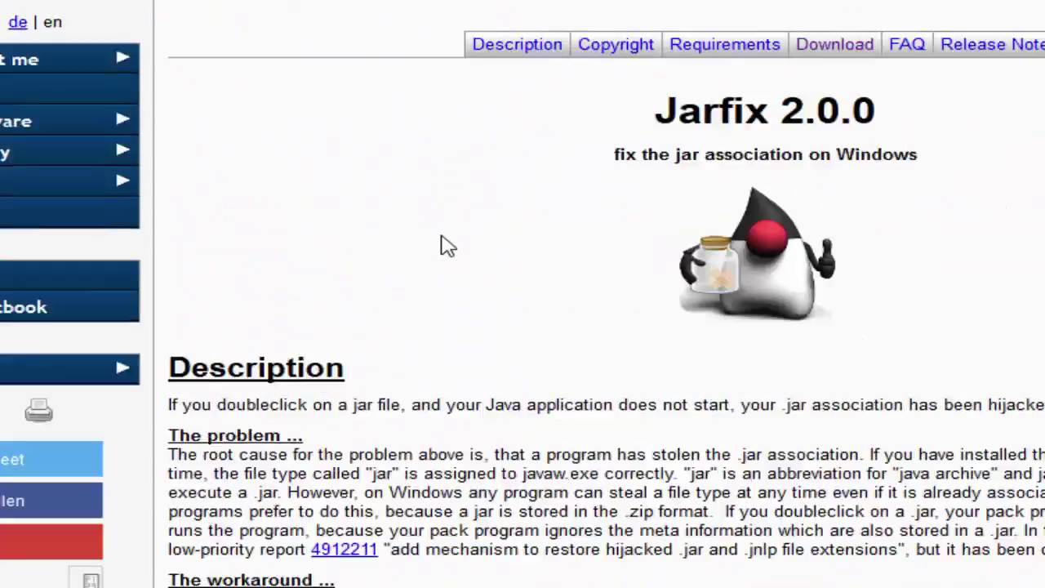
scroll(444, 245, "down", 20)
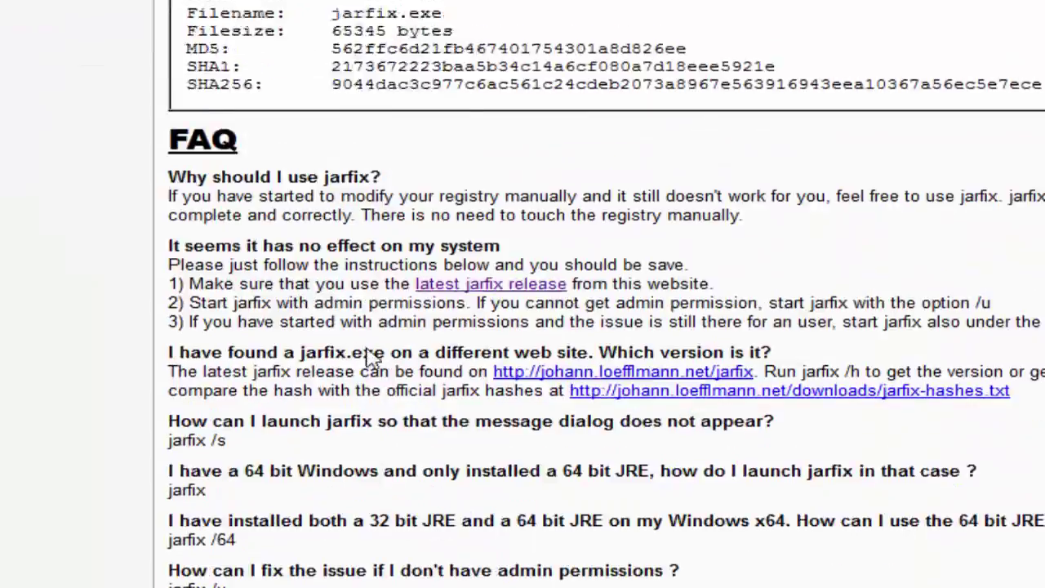
scroll(372, 357, "up", 6)
scroll(326, 397, "down", 2)
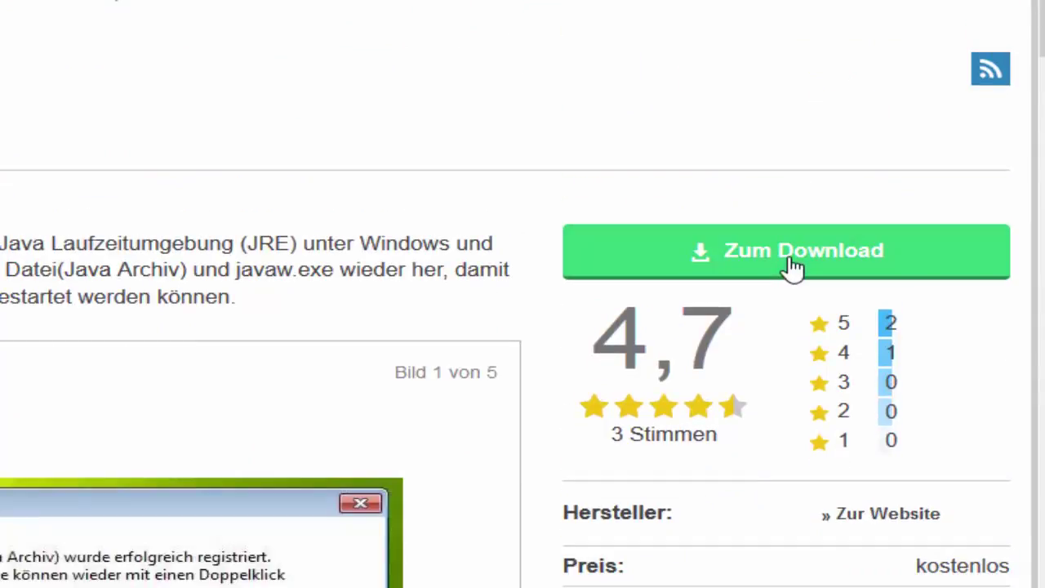
left_click(792, 267)
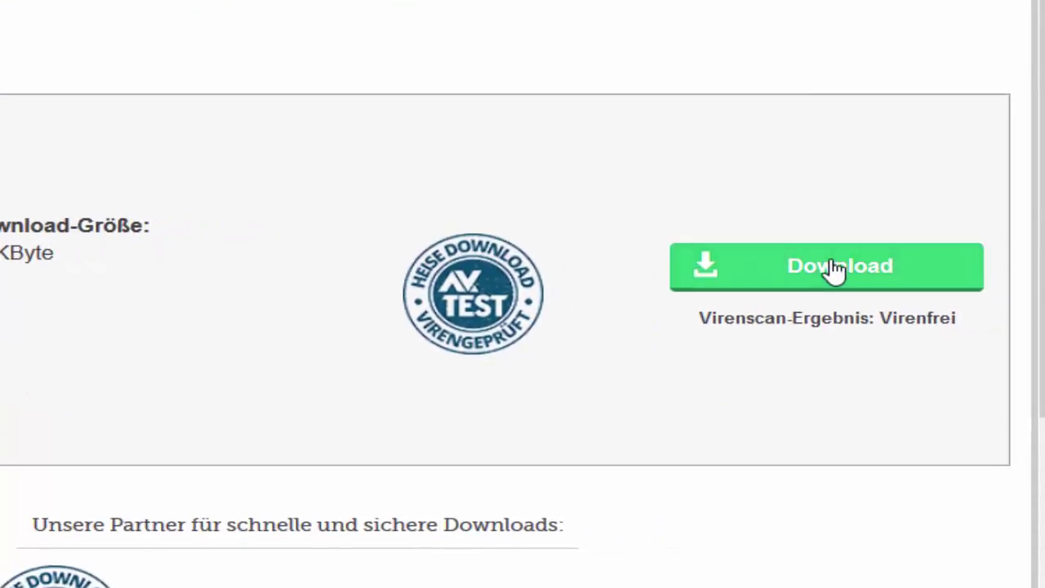
left_click(834, 263)
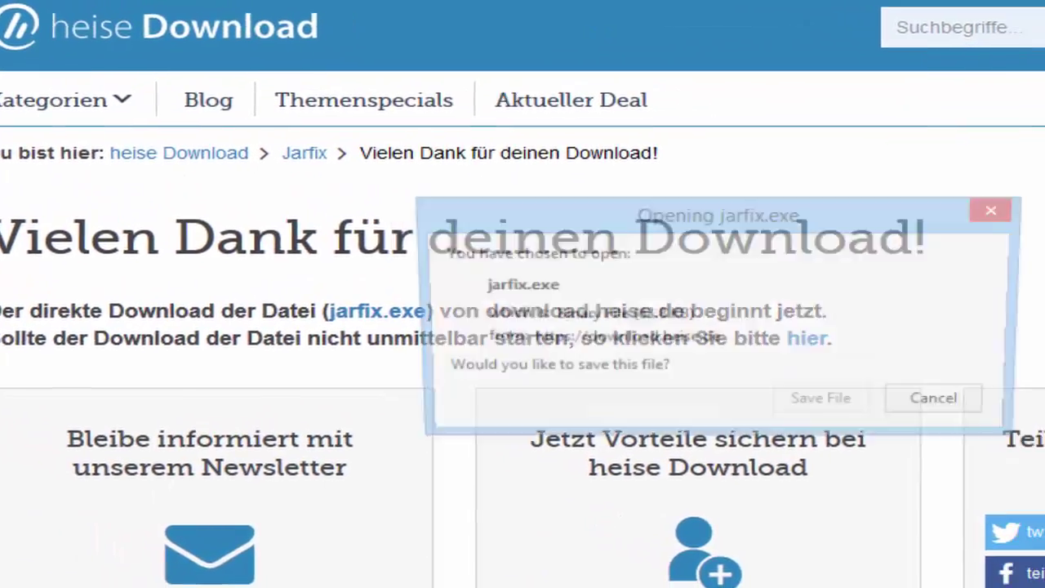
left_click_drag(783, 218, 679, 141)
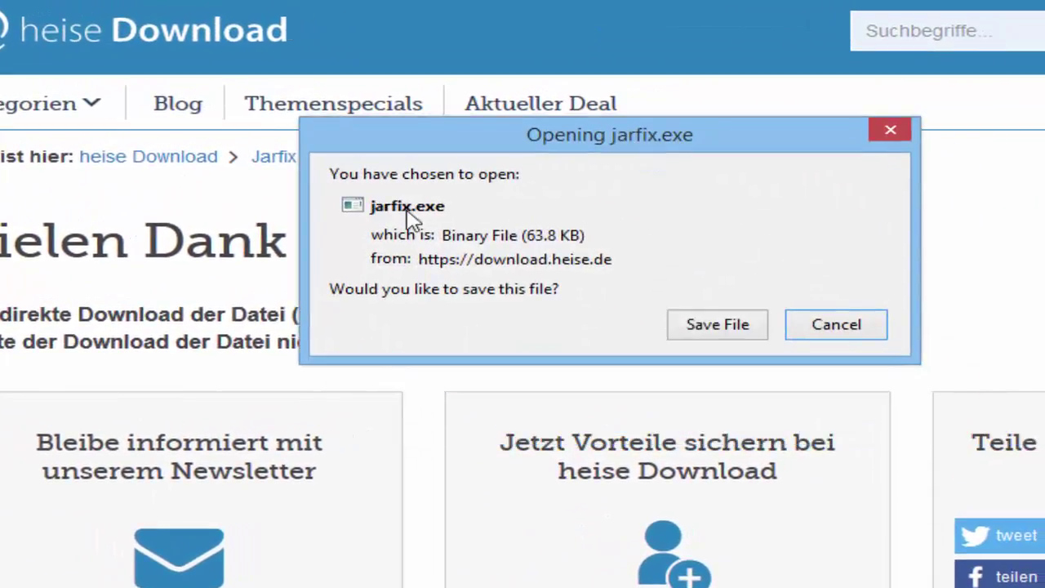
left_click(712, 331)
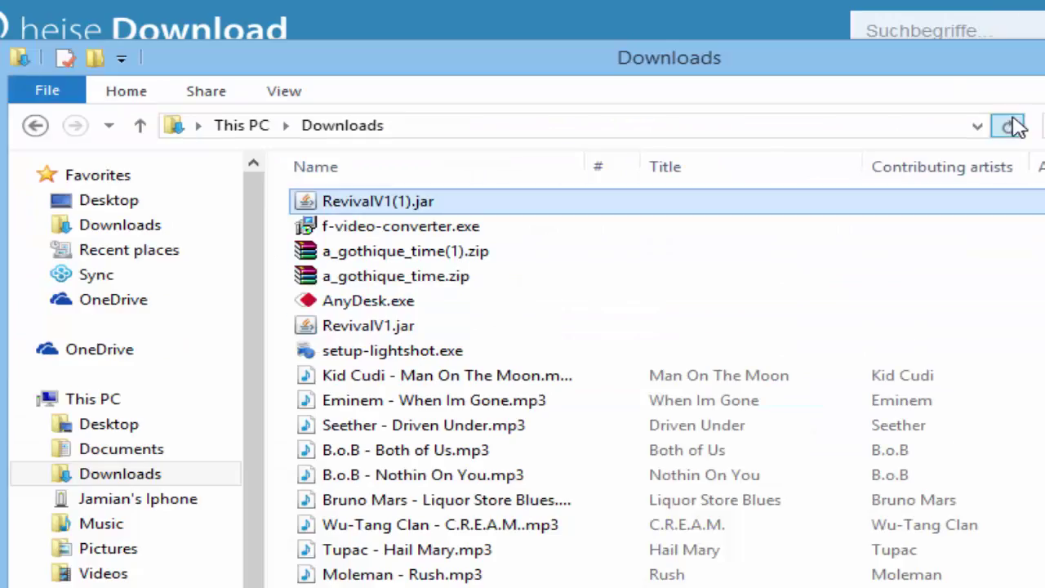
- Refresh Downloads to show jarfix.exe and bring Explorer in front of the loading Revival client
left_click(1011, 125)
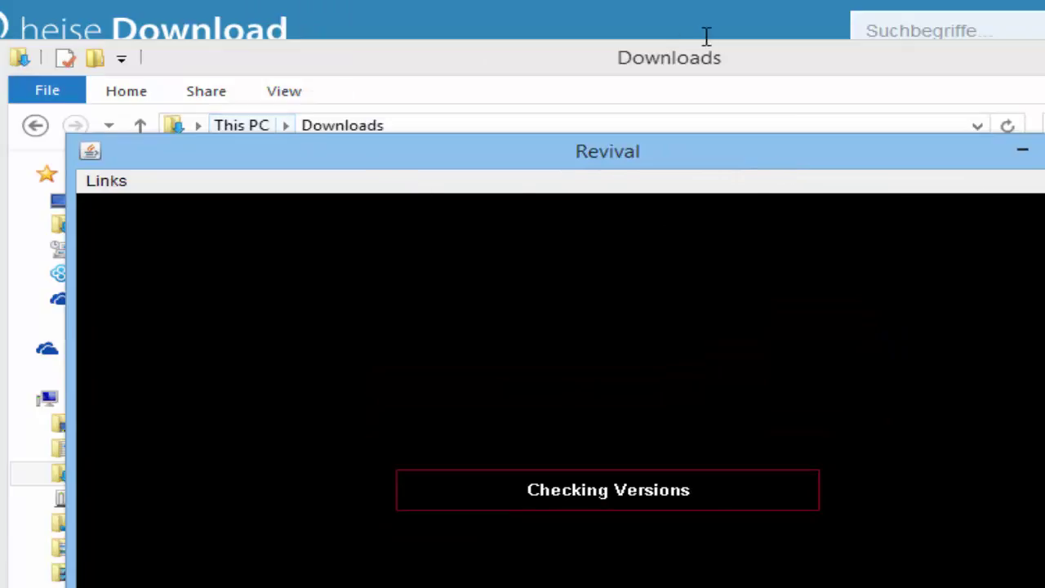
left_click(677, 52)
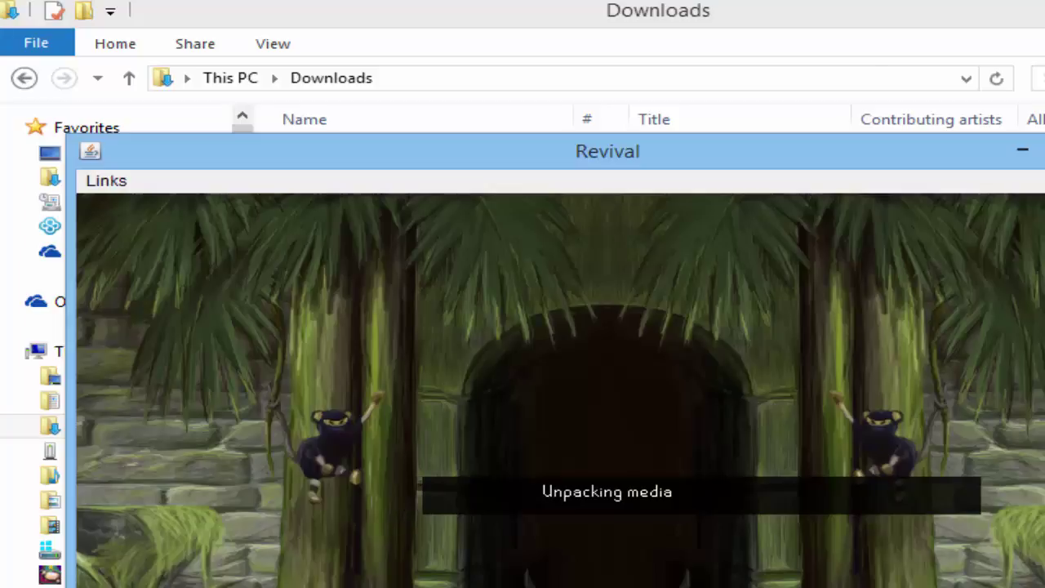
left_click(776, 22)
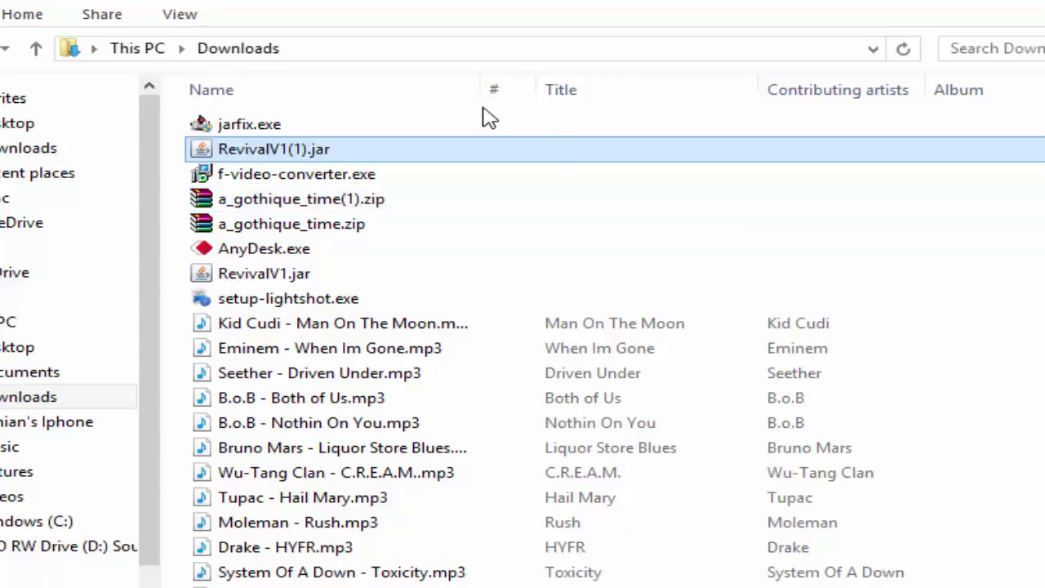
- Run RevivalV1(1).jar from the Downloads folder with Java
double_click(391, 147)
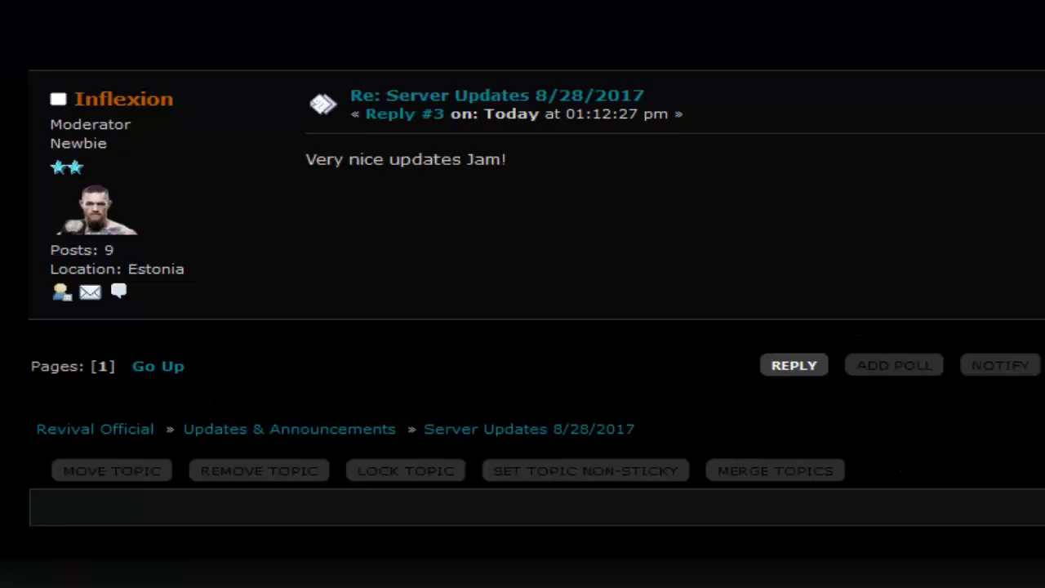
scroll(523, 310, "up", 20)
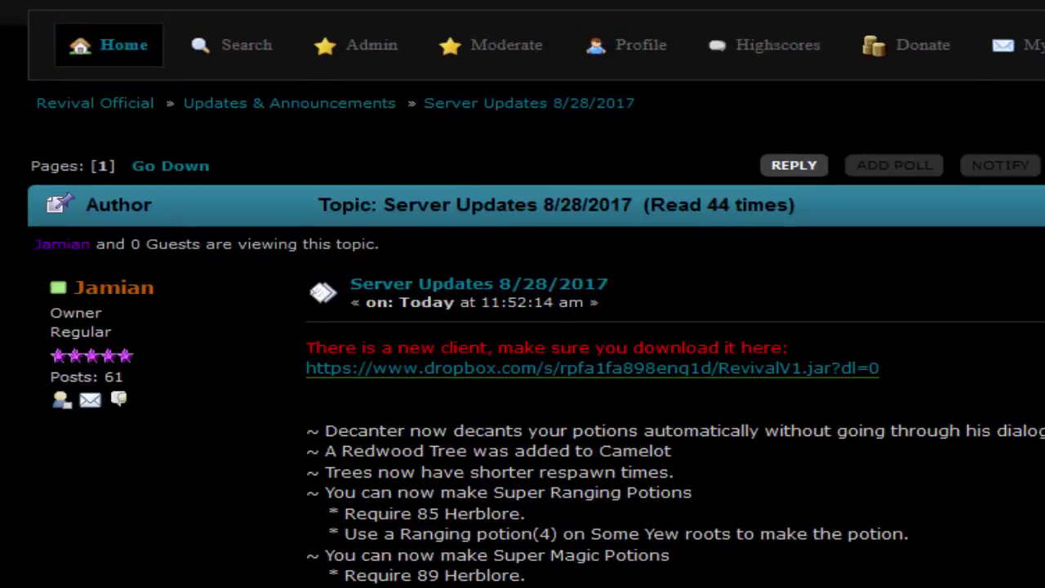
scroll(522, 327, "down", 3)
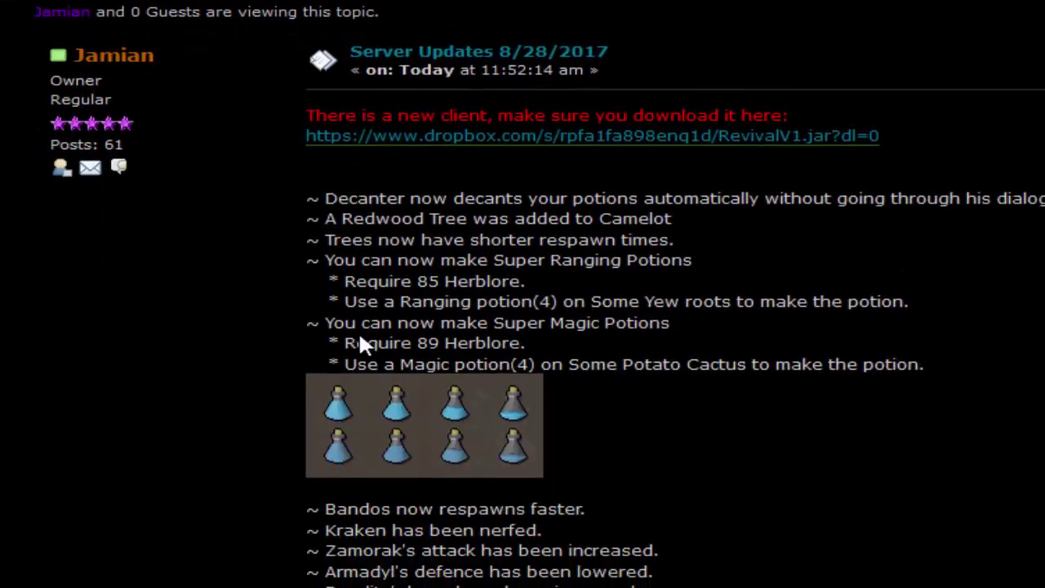
scroll(431, 437, "down", 5)
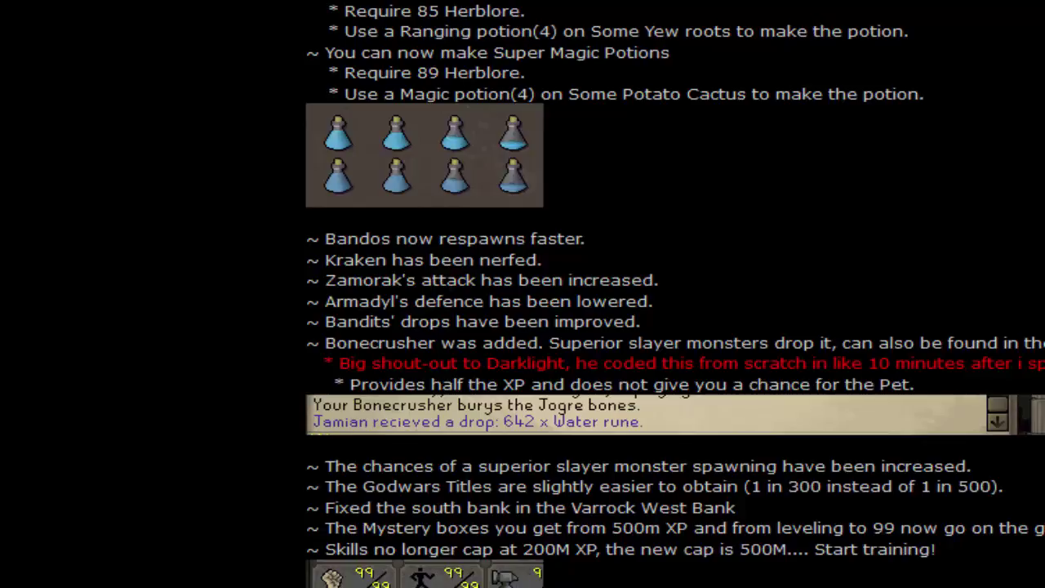
scroll(644, 400, "down", 5)
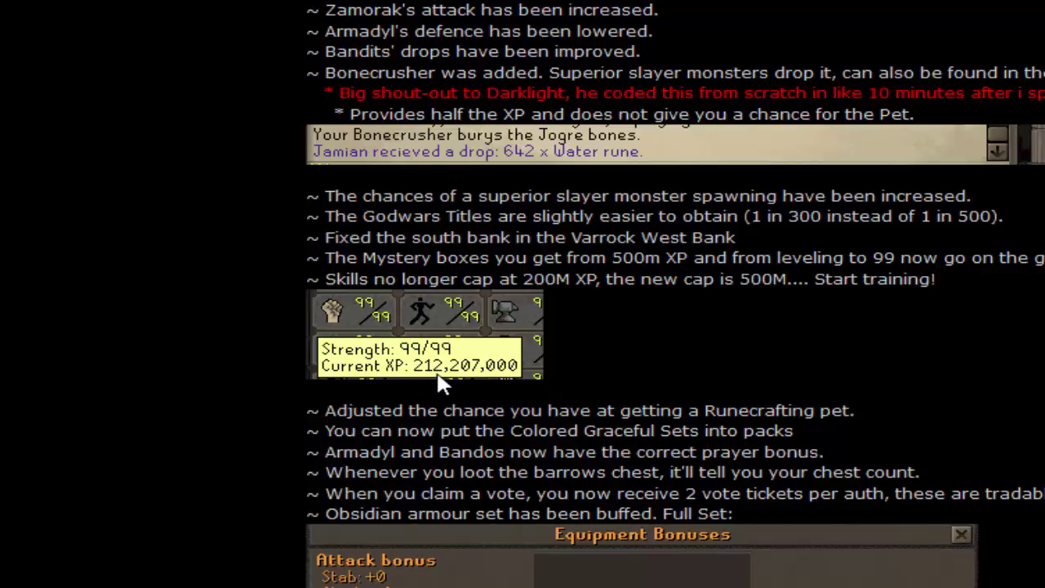
scroll(441, 371, "down", 3)
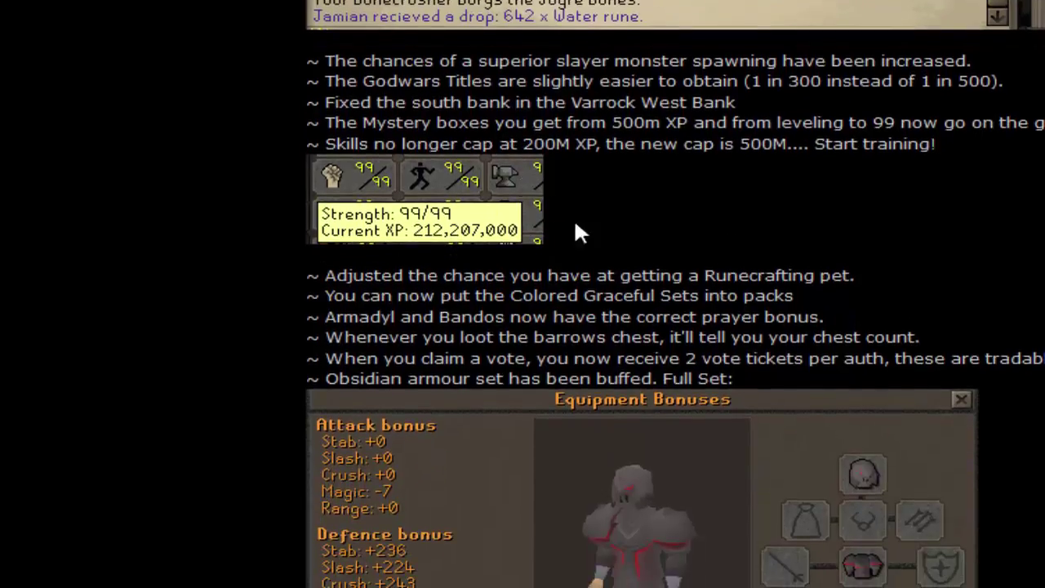
scroll(575, 225, "down", 5)
scroll(730, 302, "down", 10)
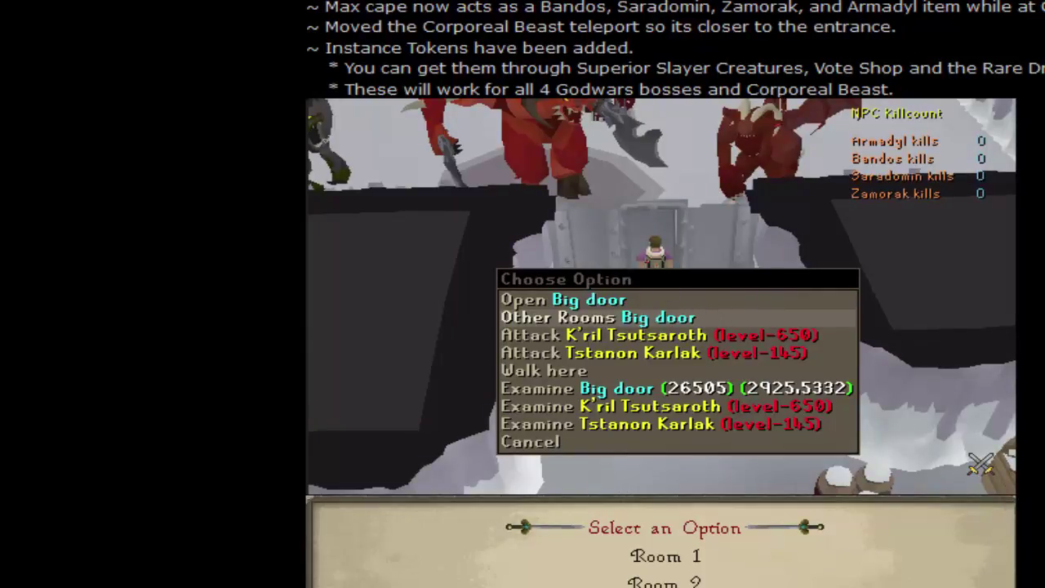
scroll(1024, 359, "down", 2)
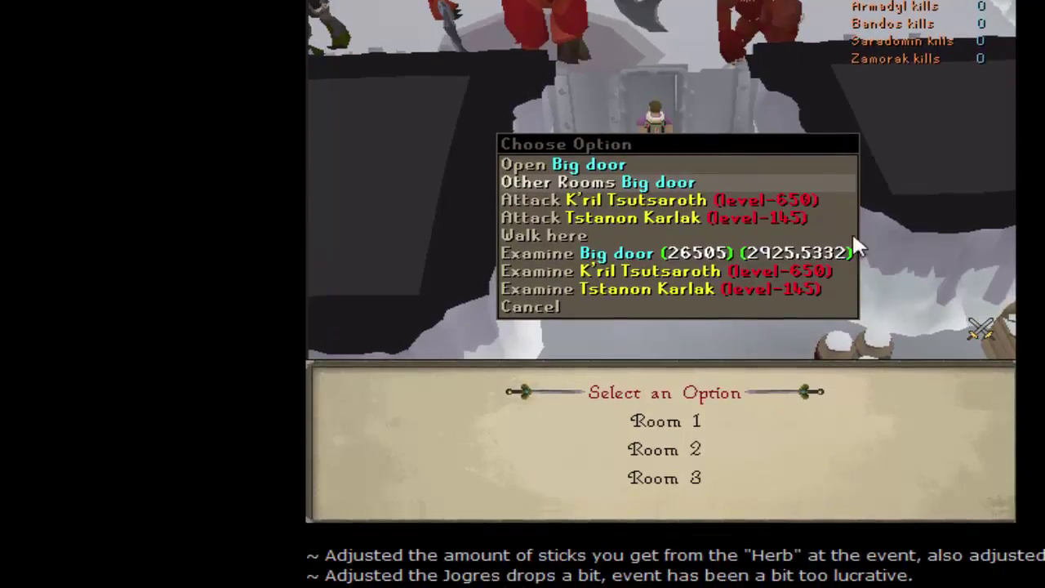
scroll(854, 242, "up", 4)
scroll(245, 330, "down", 2)
scroll(916, 133, "down", 3)
scroll(564, 237, "up", 3)
scroll(676, 473, "down", 10)
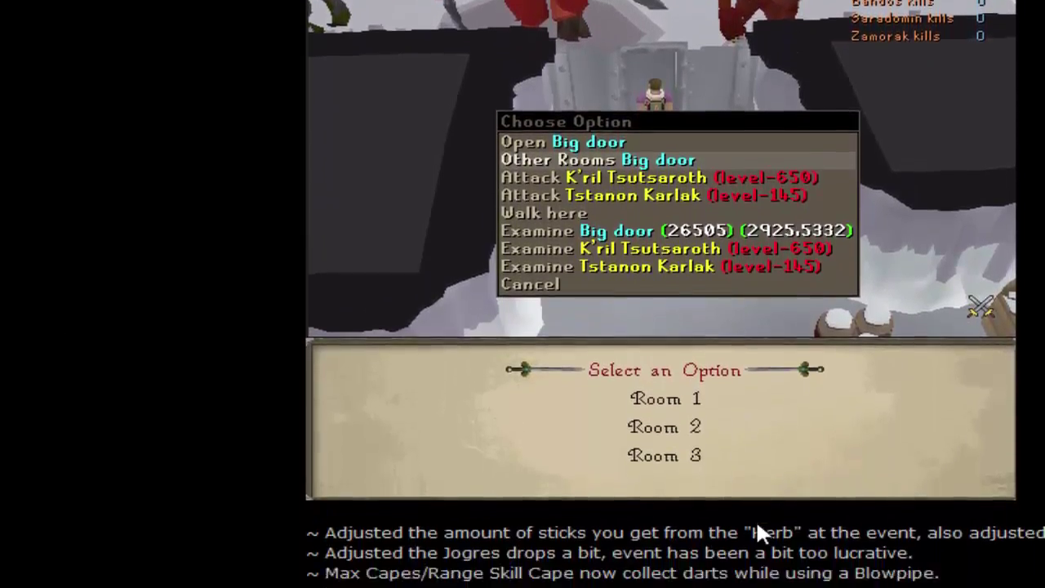
scroll(881, 490, "up", 3)
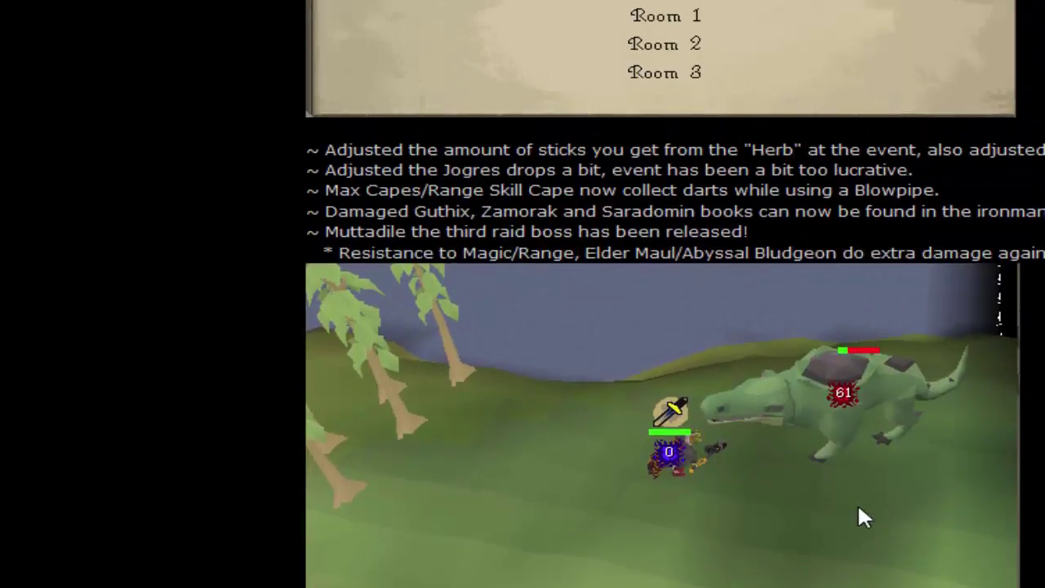
scroll(857, 502, "down", 2)
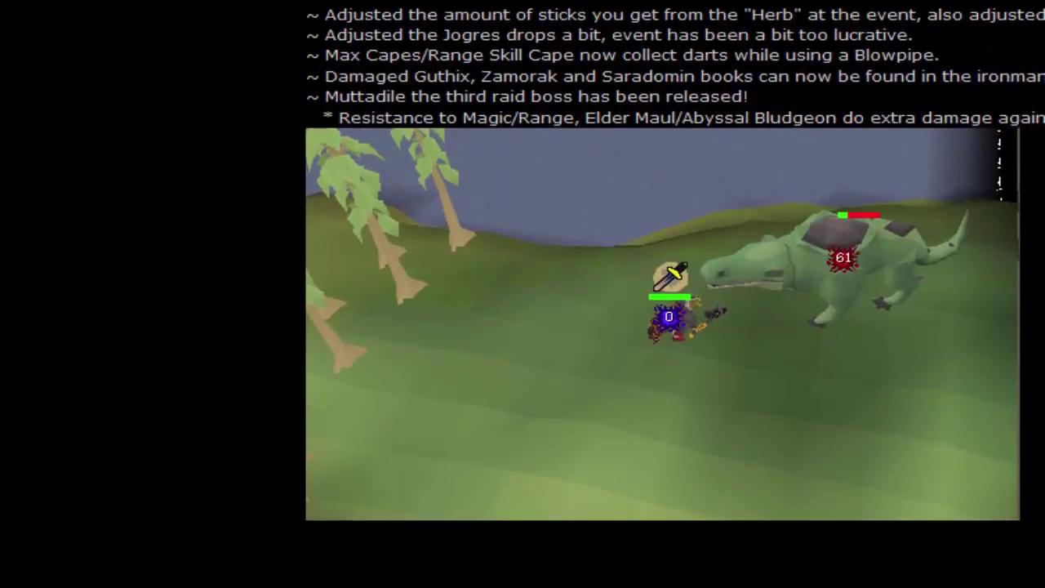